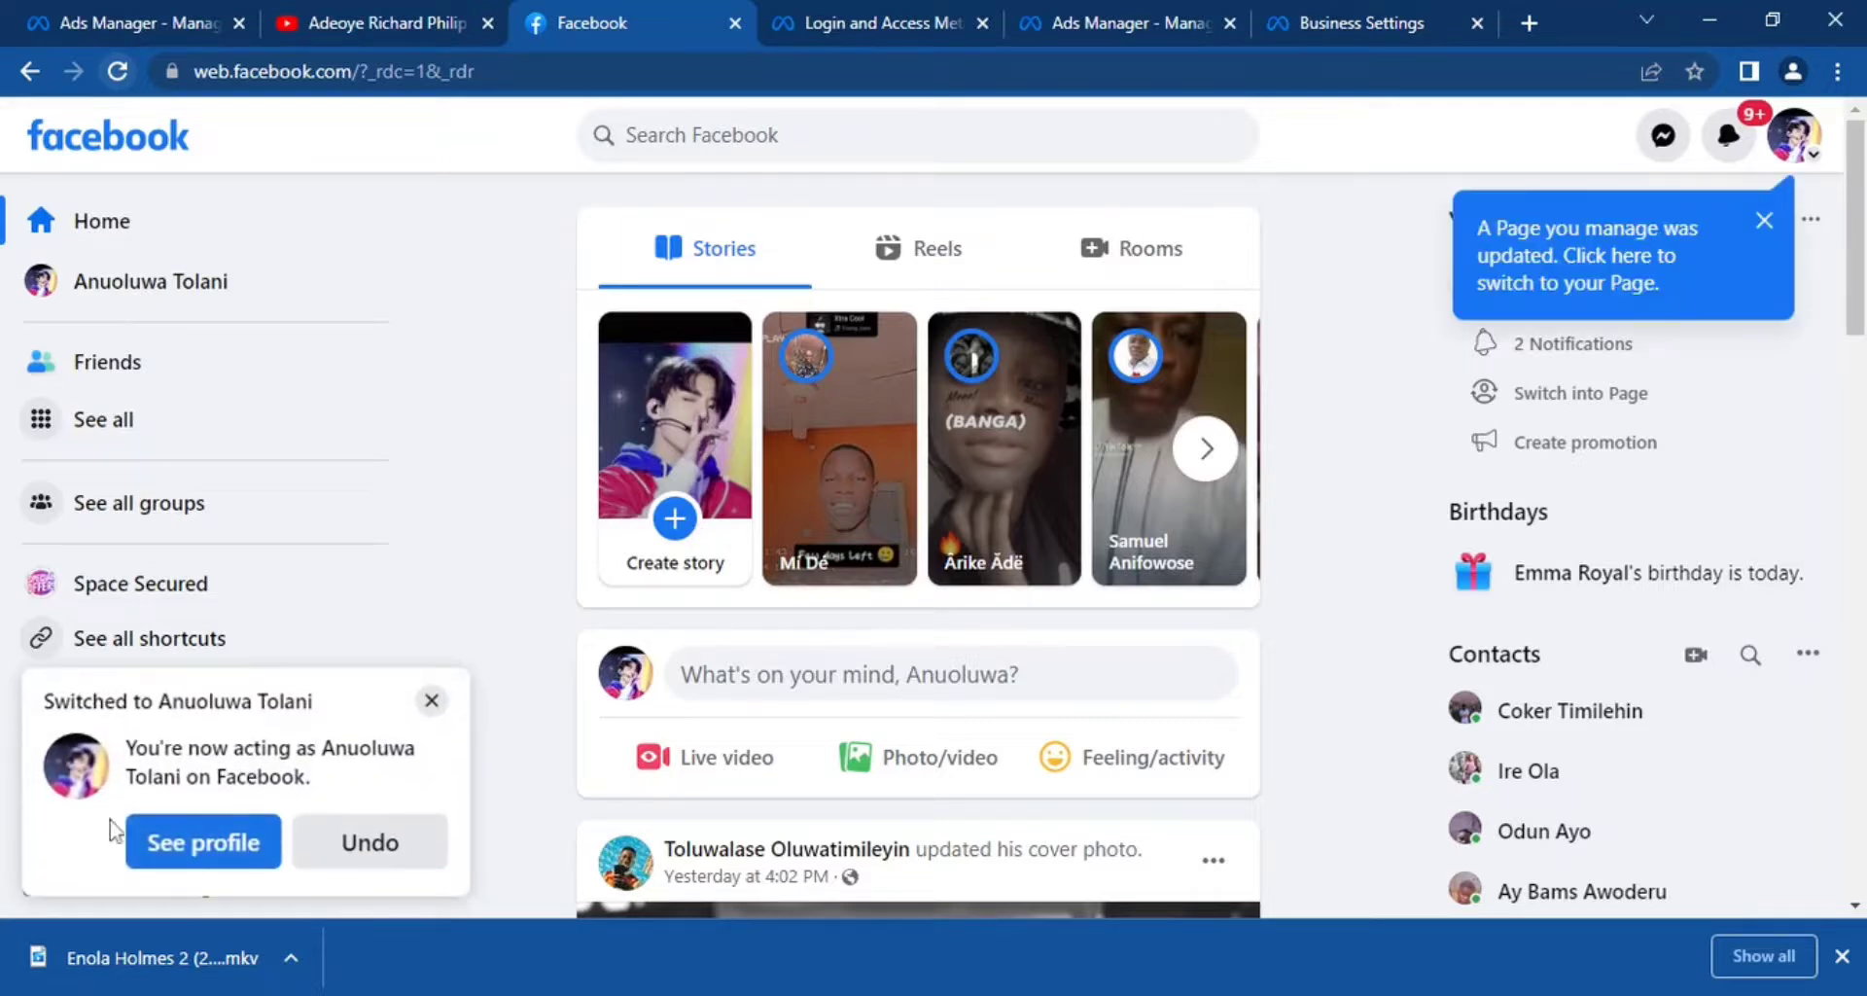
# Dismiss the profile-switch notice and bring up the already open Meta business login page.
pyautogui.click(433, 703)
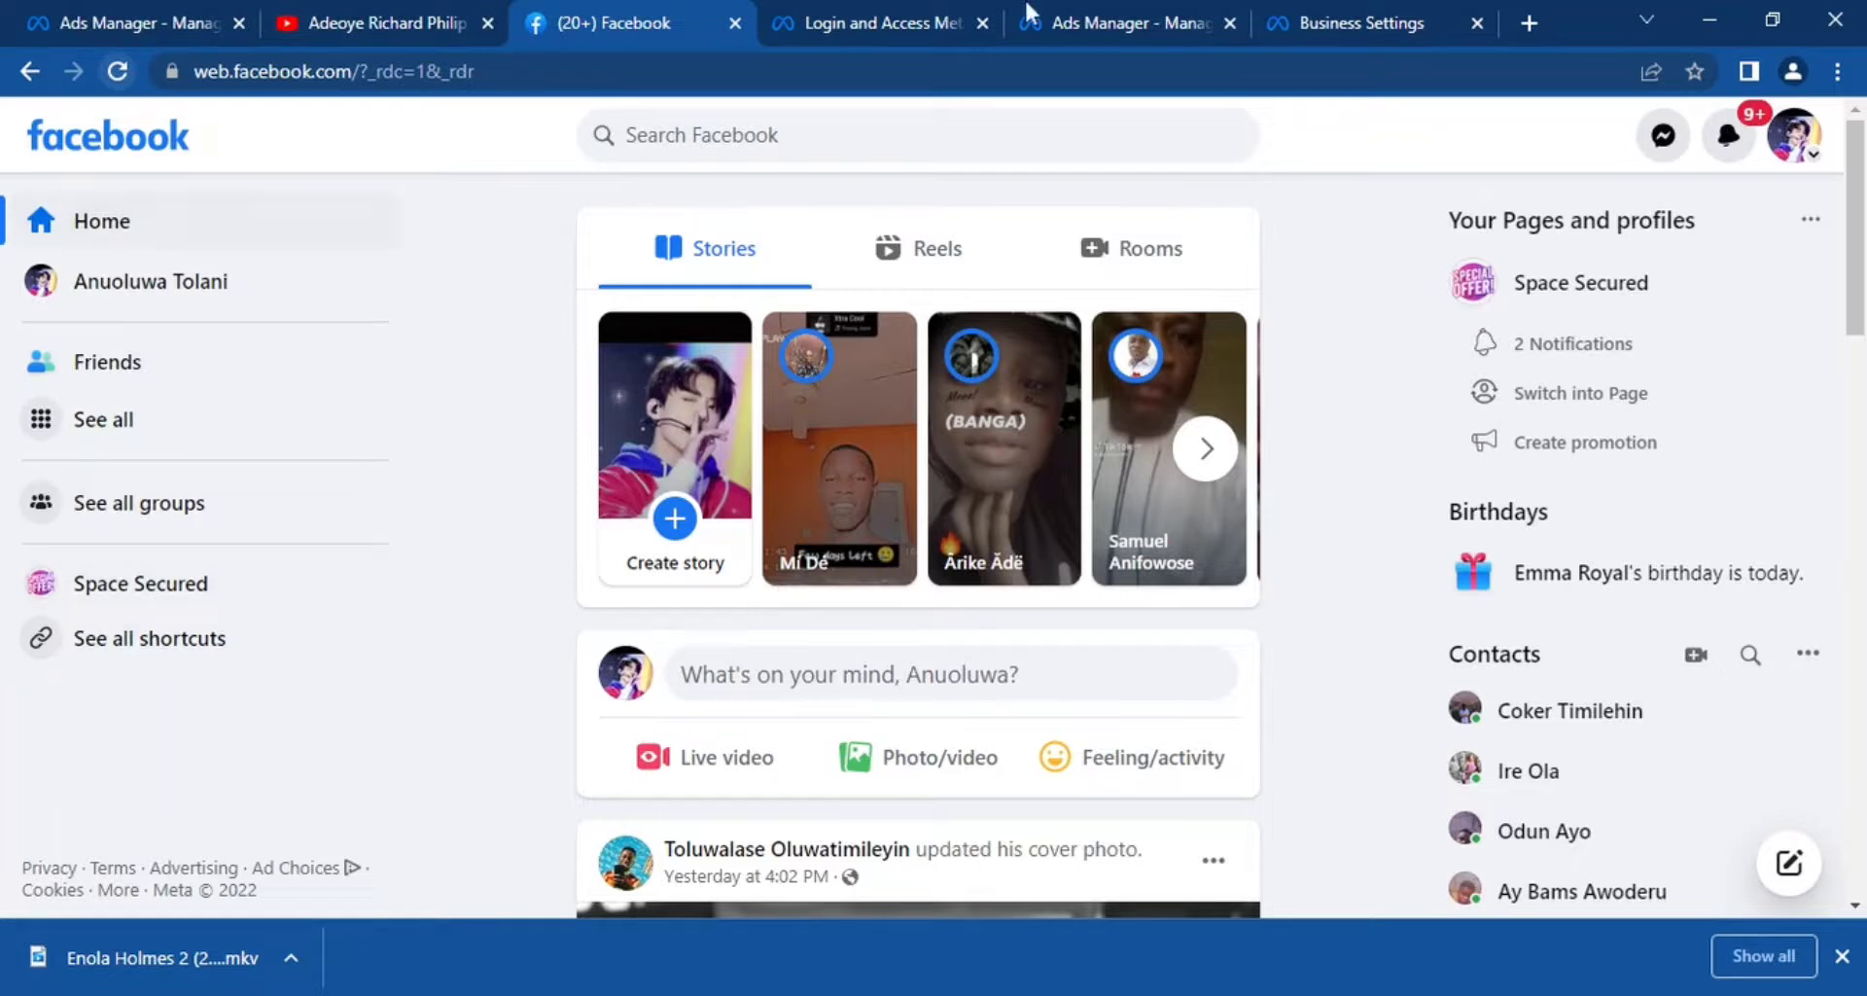
pyautogui.click(1362, 25)
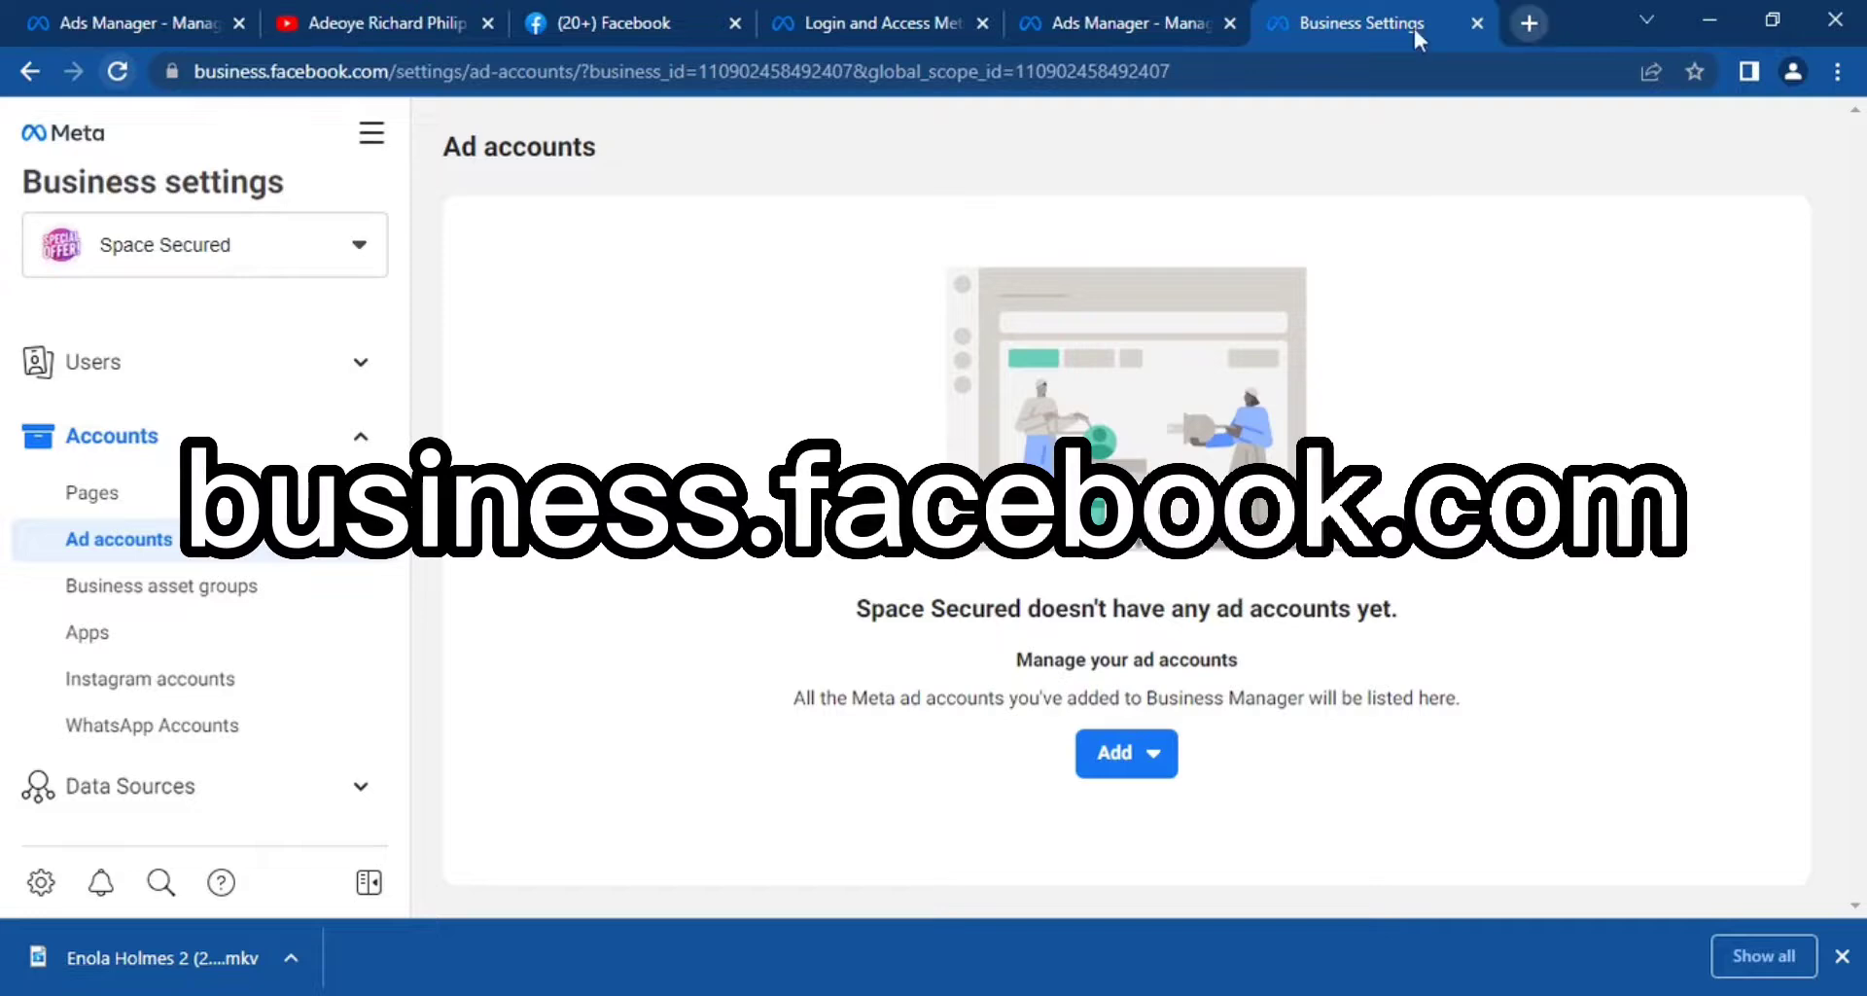
pyautogui.click(1050, 25)
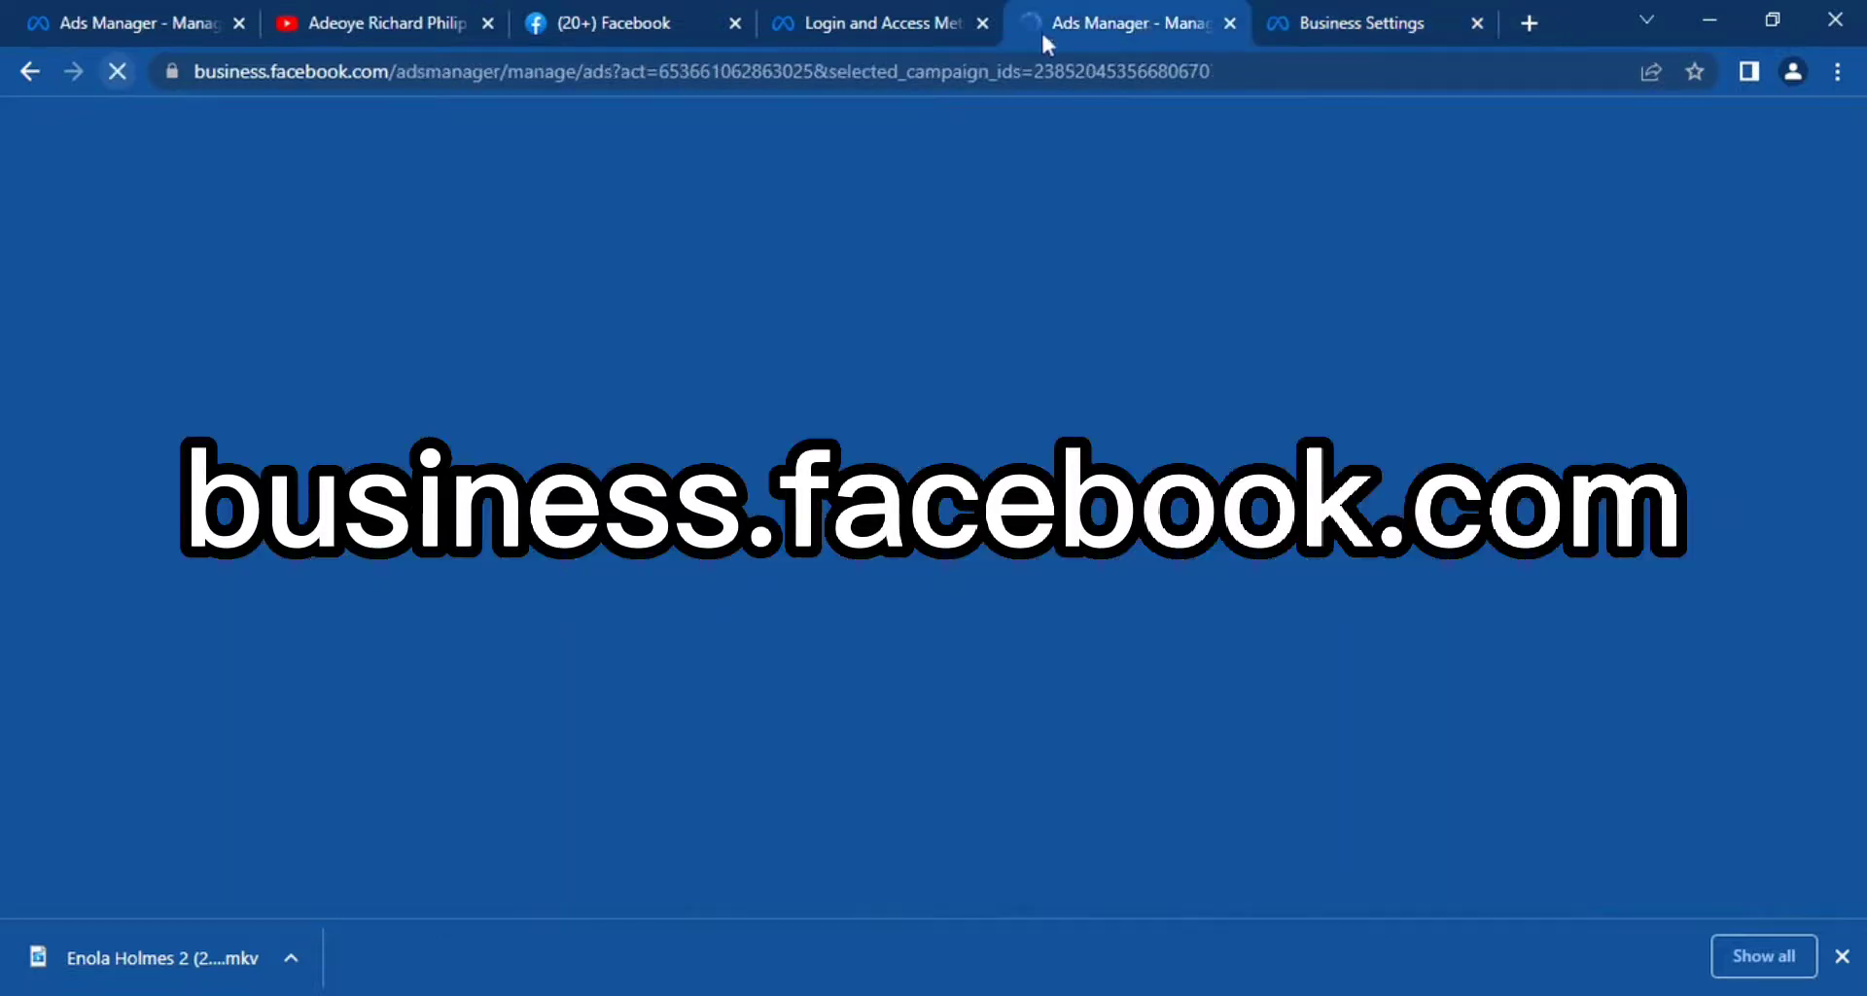
pyautogui.click(834, 5)
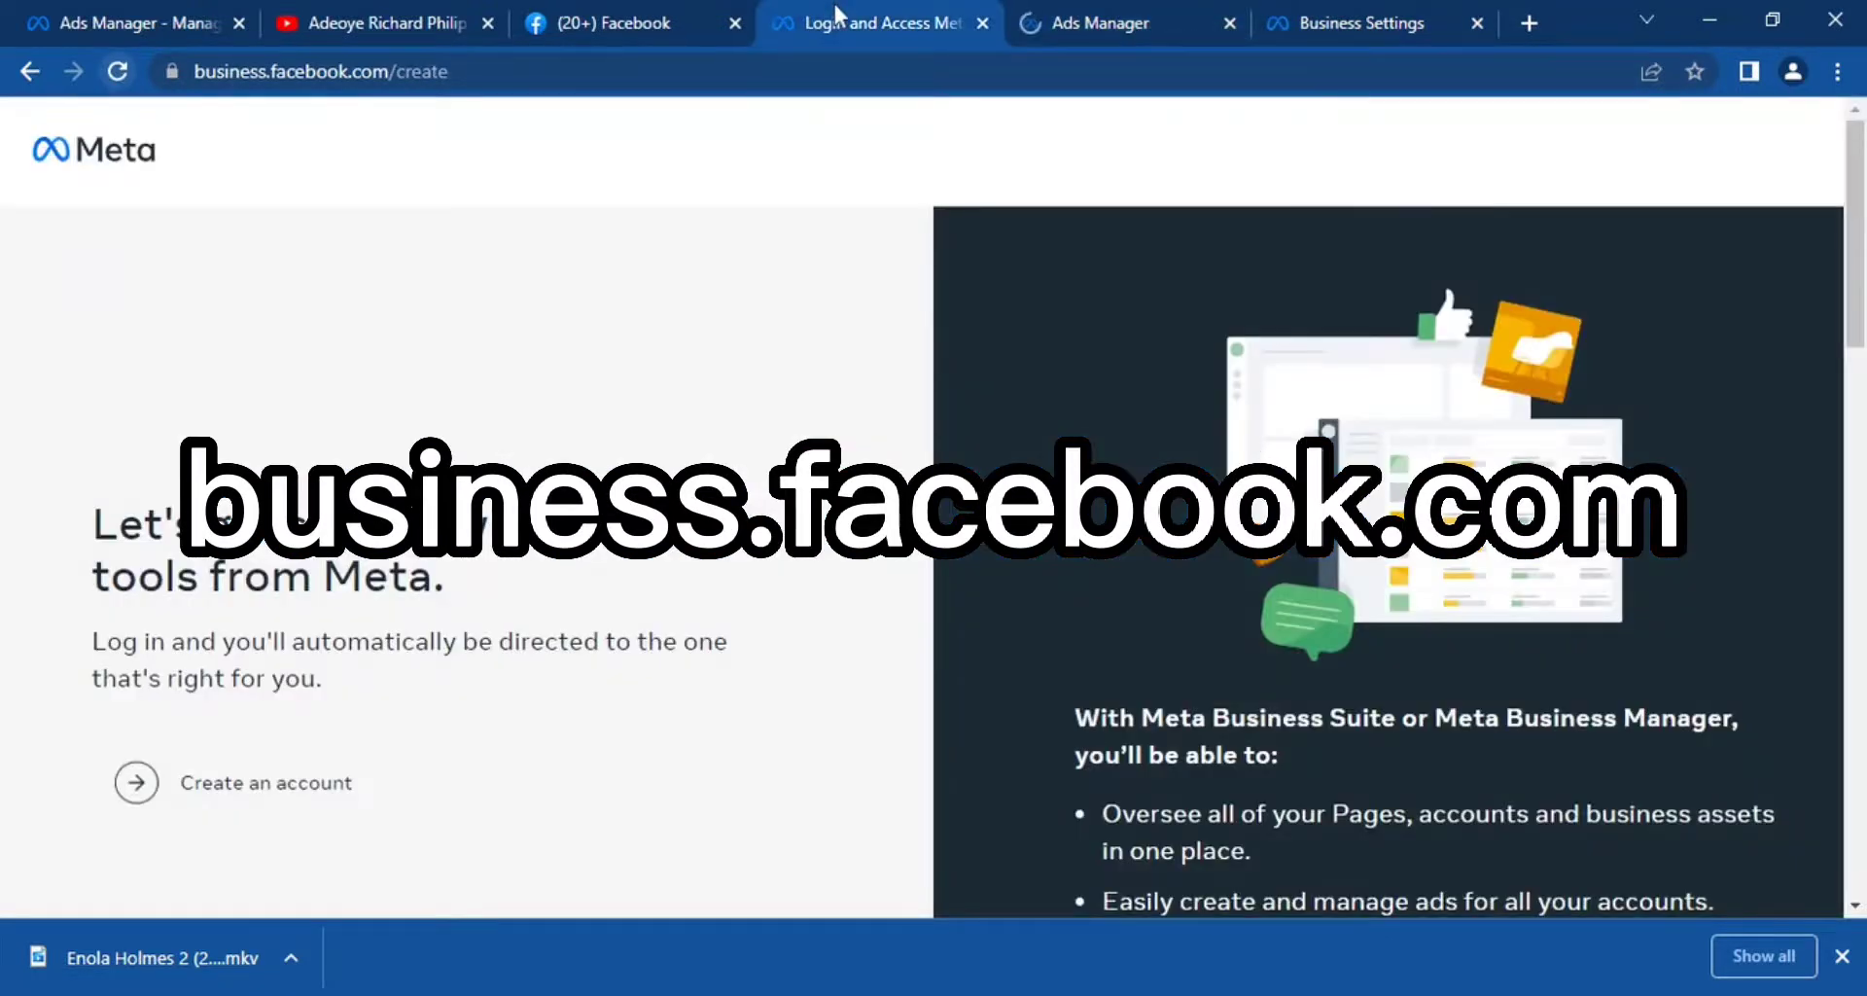
pyautogui.click(622, 72)
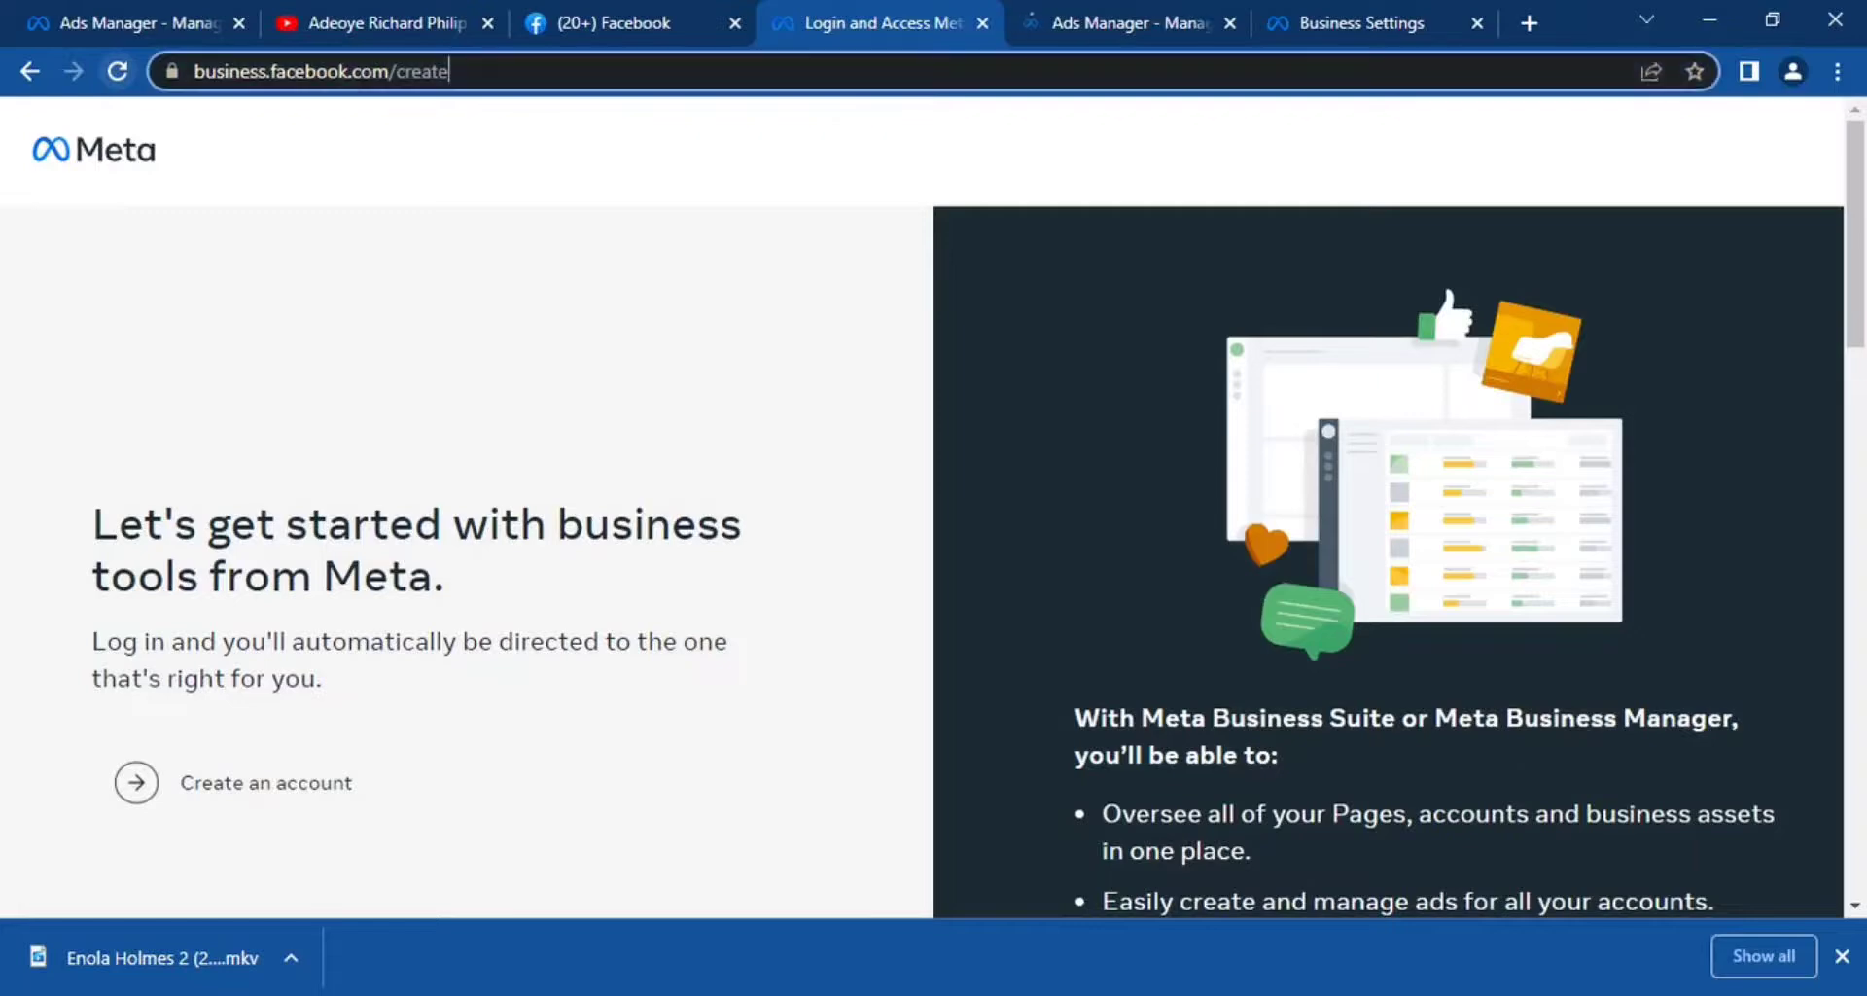
pyautogui.click(622, 72)
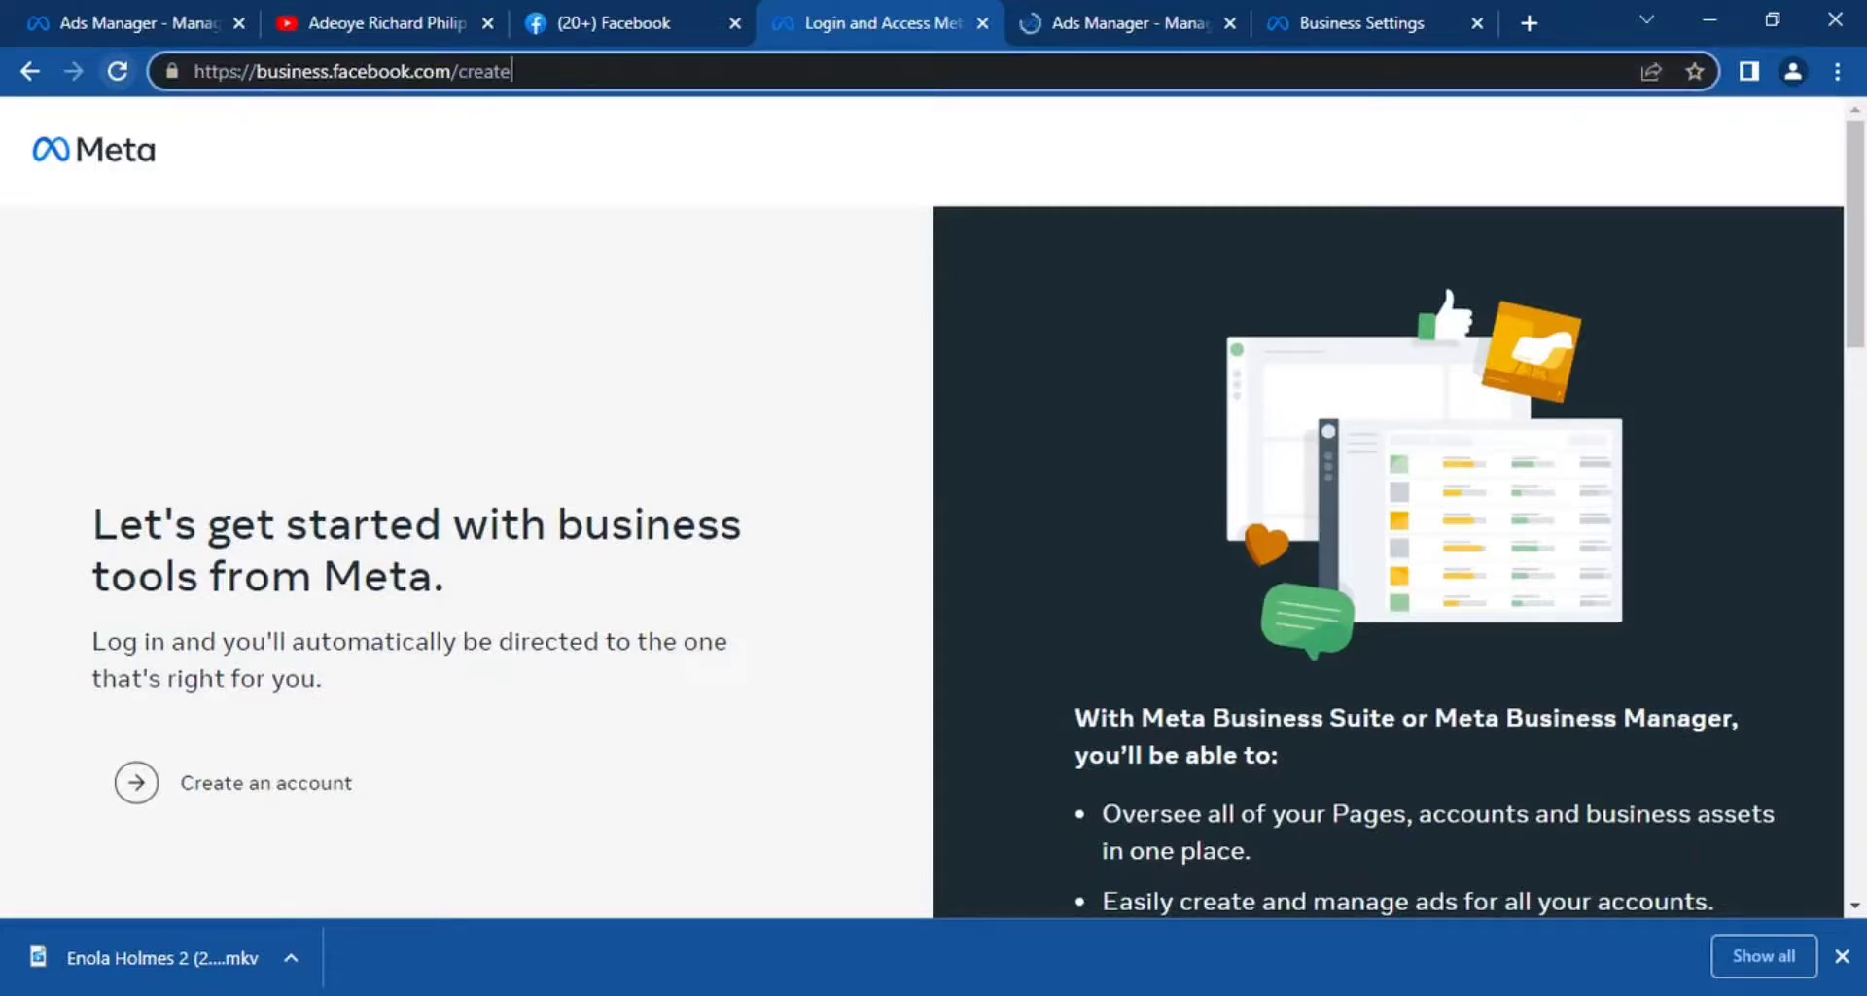
pyautogui.press('BackSpace')
pyautogui.press('BackSpace')
pyautogui.press('BackSpace')
pyautogui.press('BackSpace')
pyautogui.press('BackSpace')
pyautogui.press('BackSpace')
pyautogui.press('BackSpace')
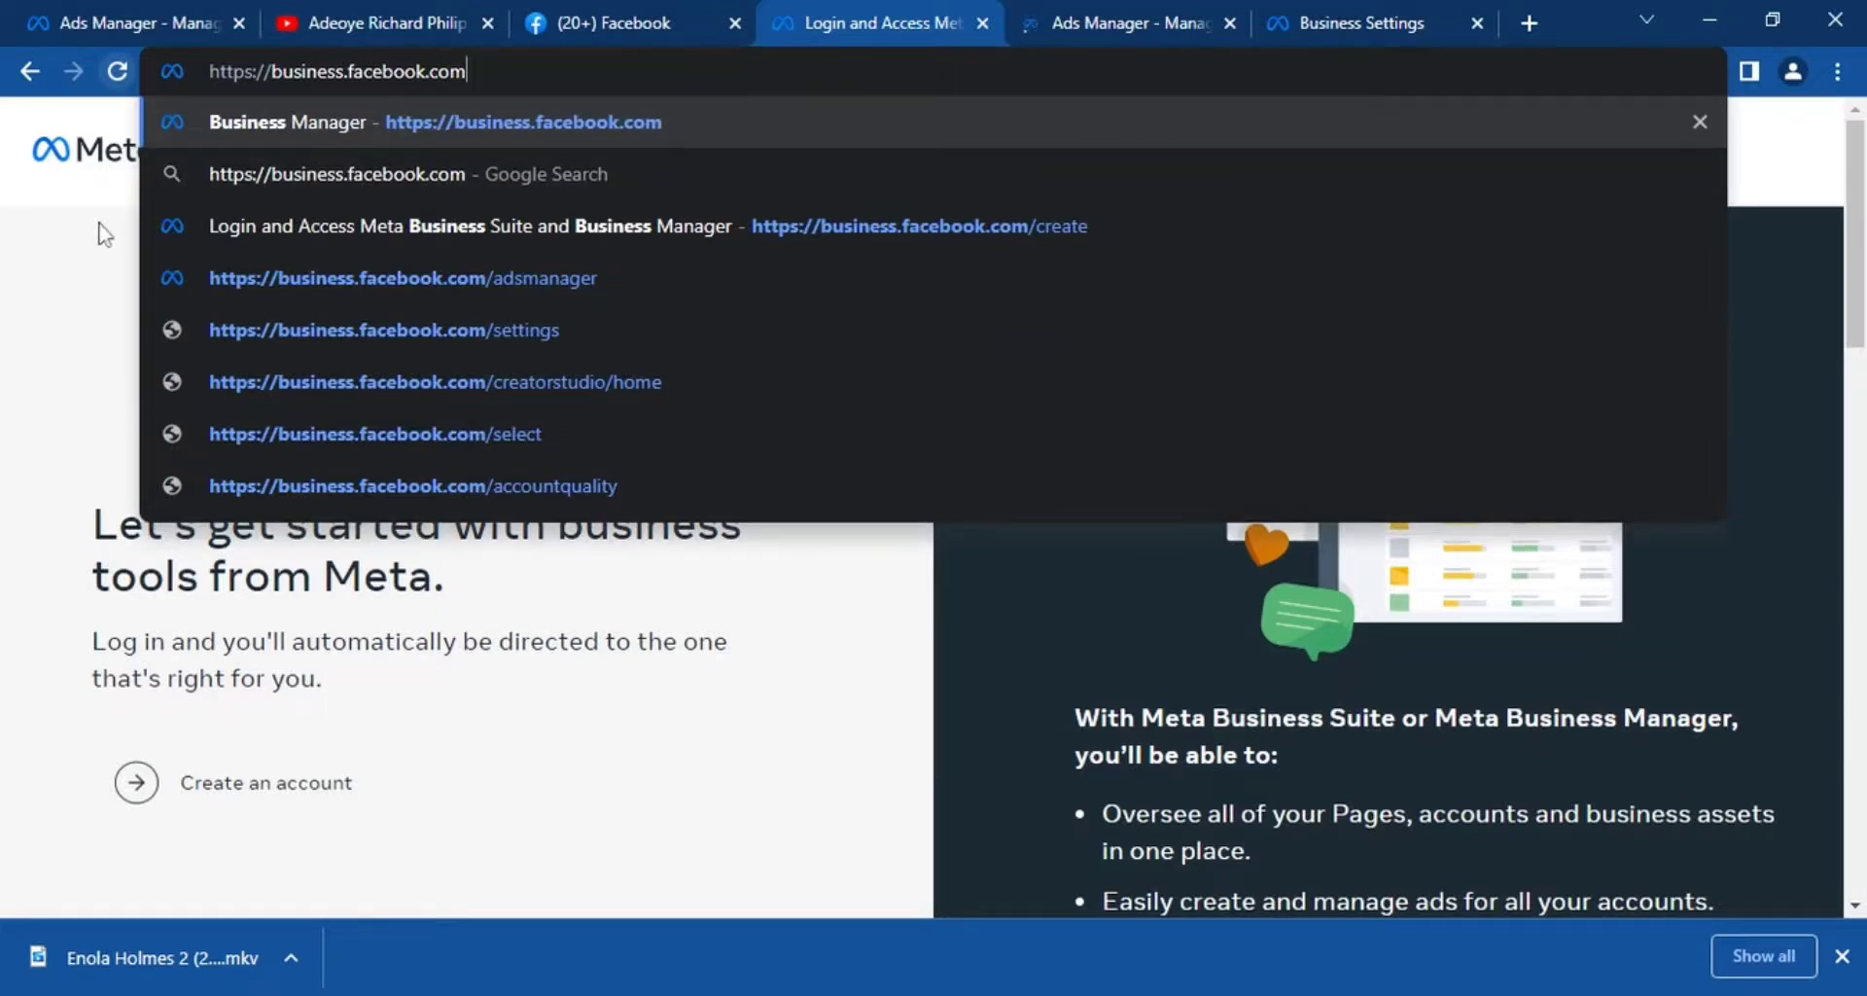
pyautogui.press('Return')
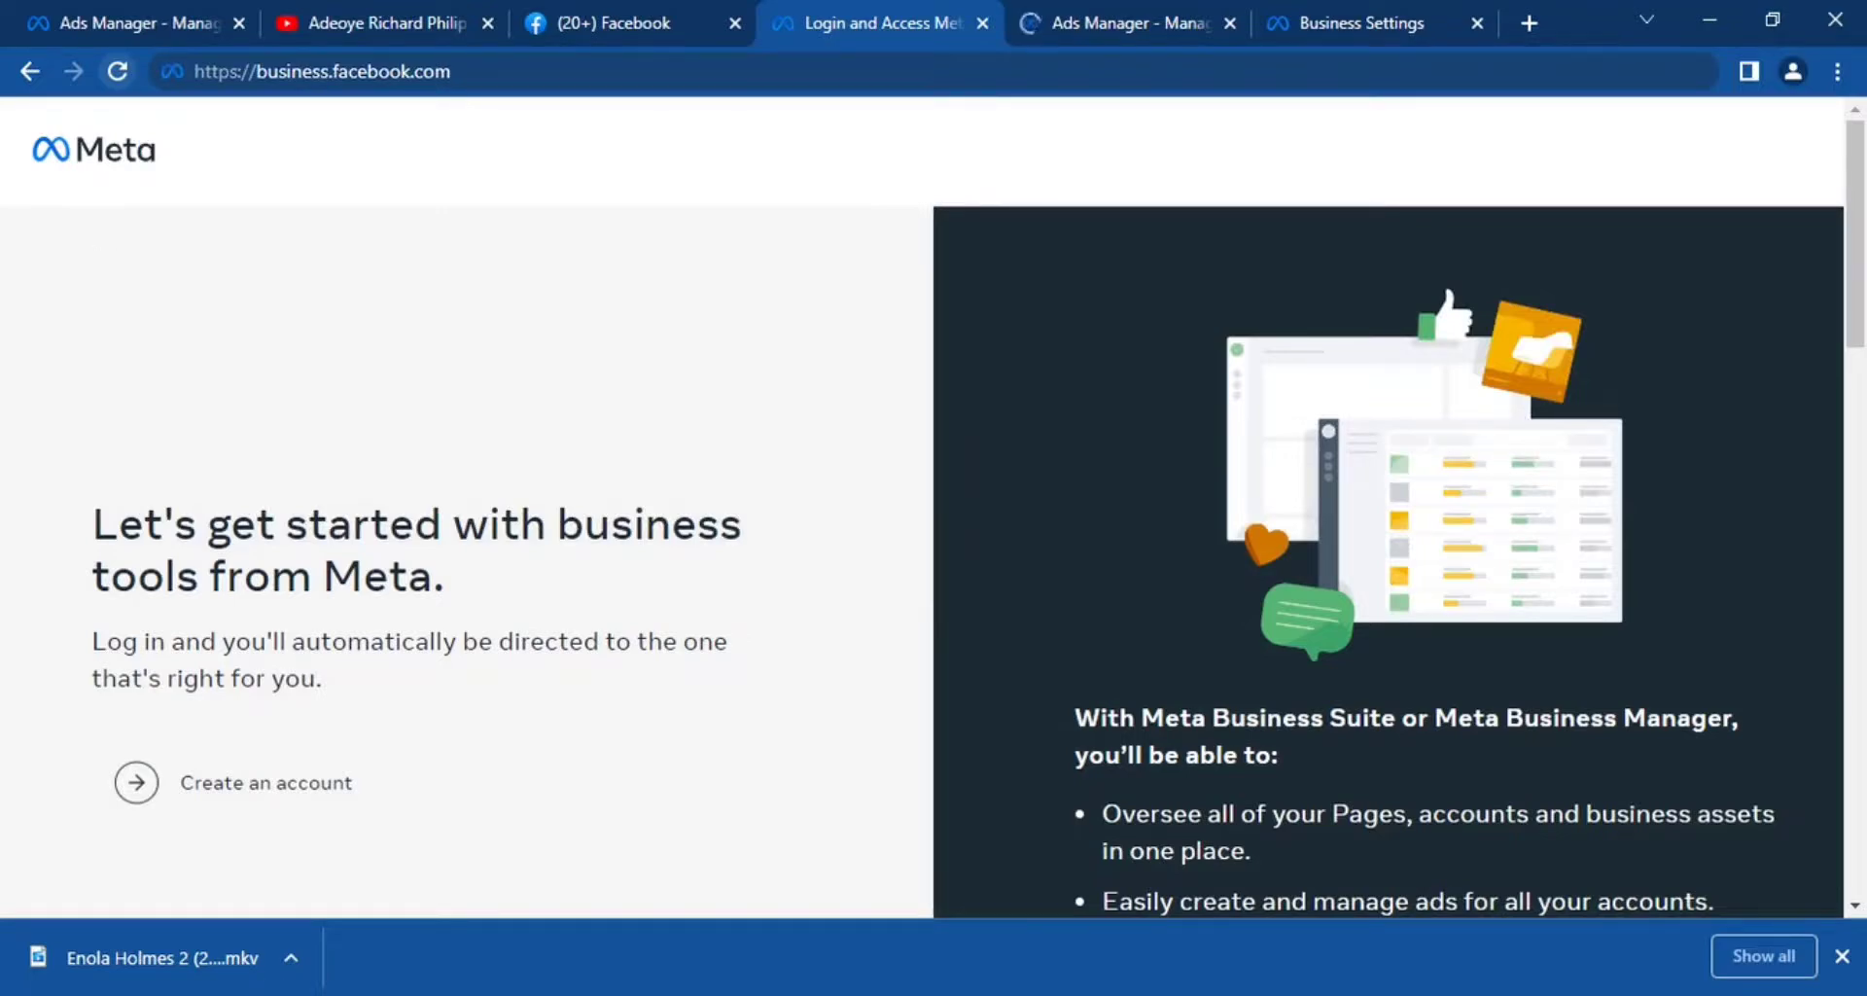
# Start creating a business account and enter Richmond Store as the business and account name.
pyautogui.scroll(-3, 1397, 231)
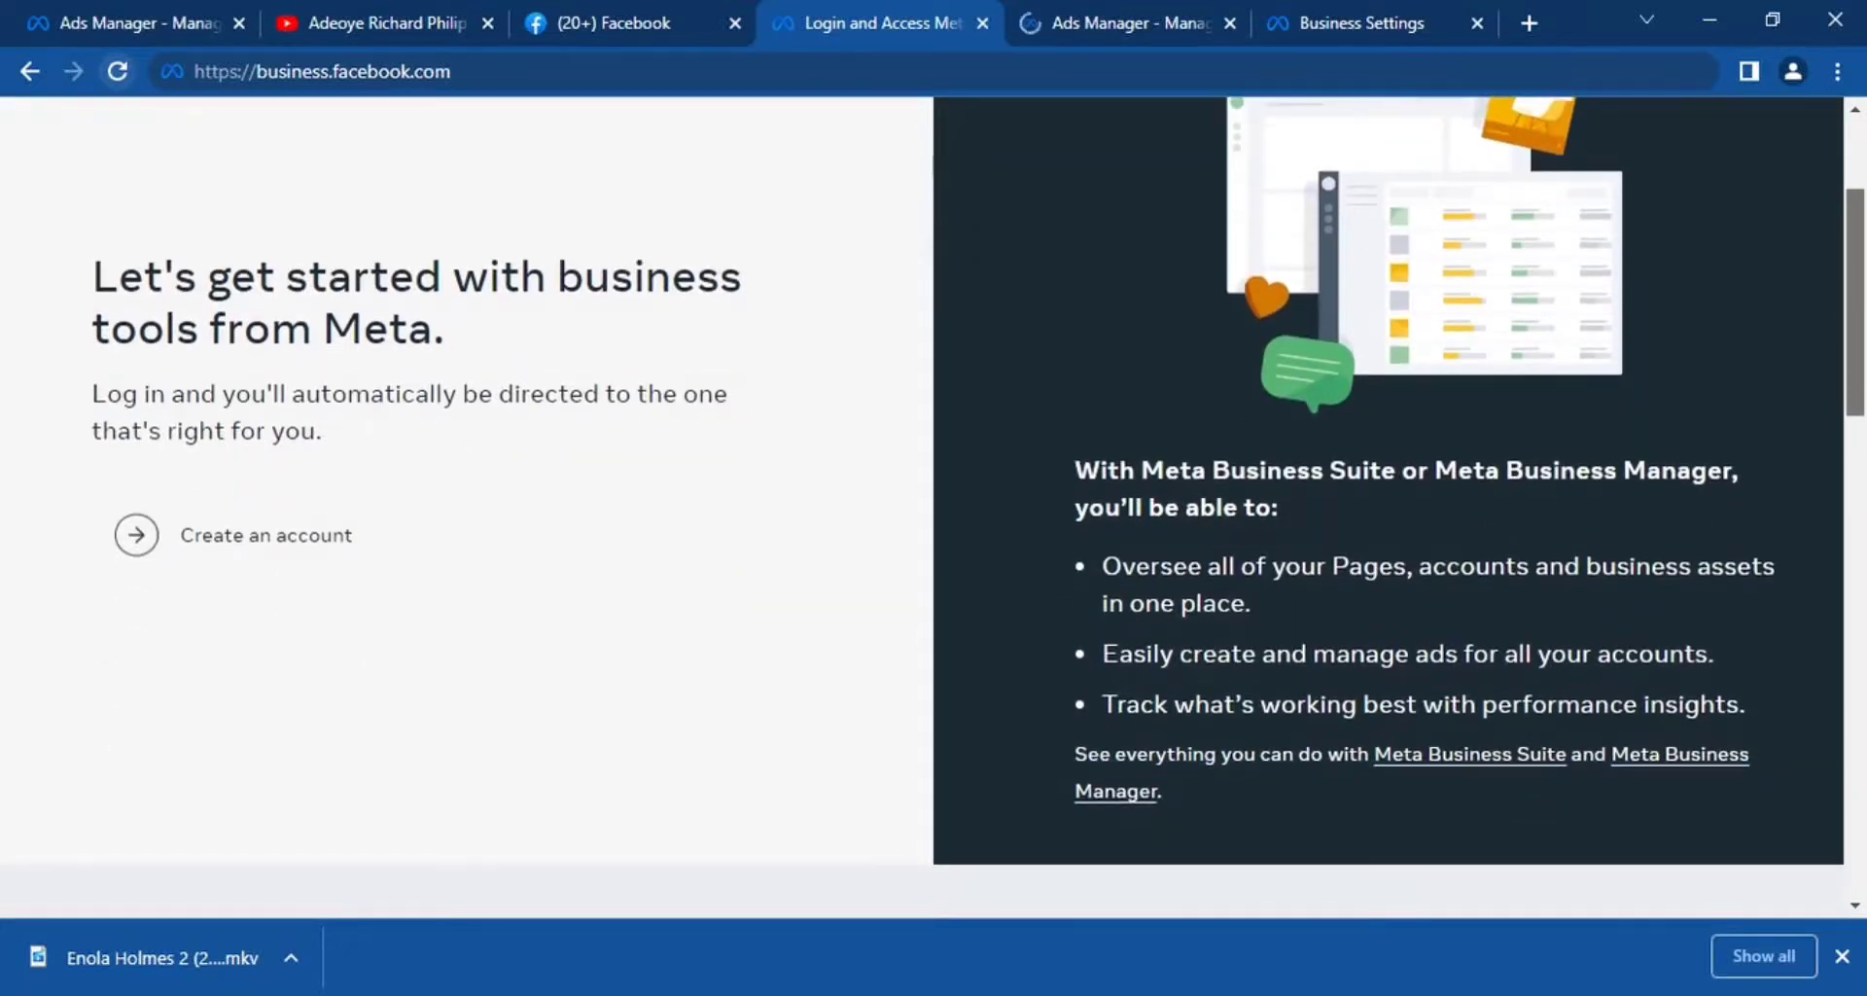
pyautogui.scroll(-1, 934, 506)
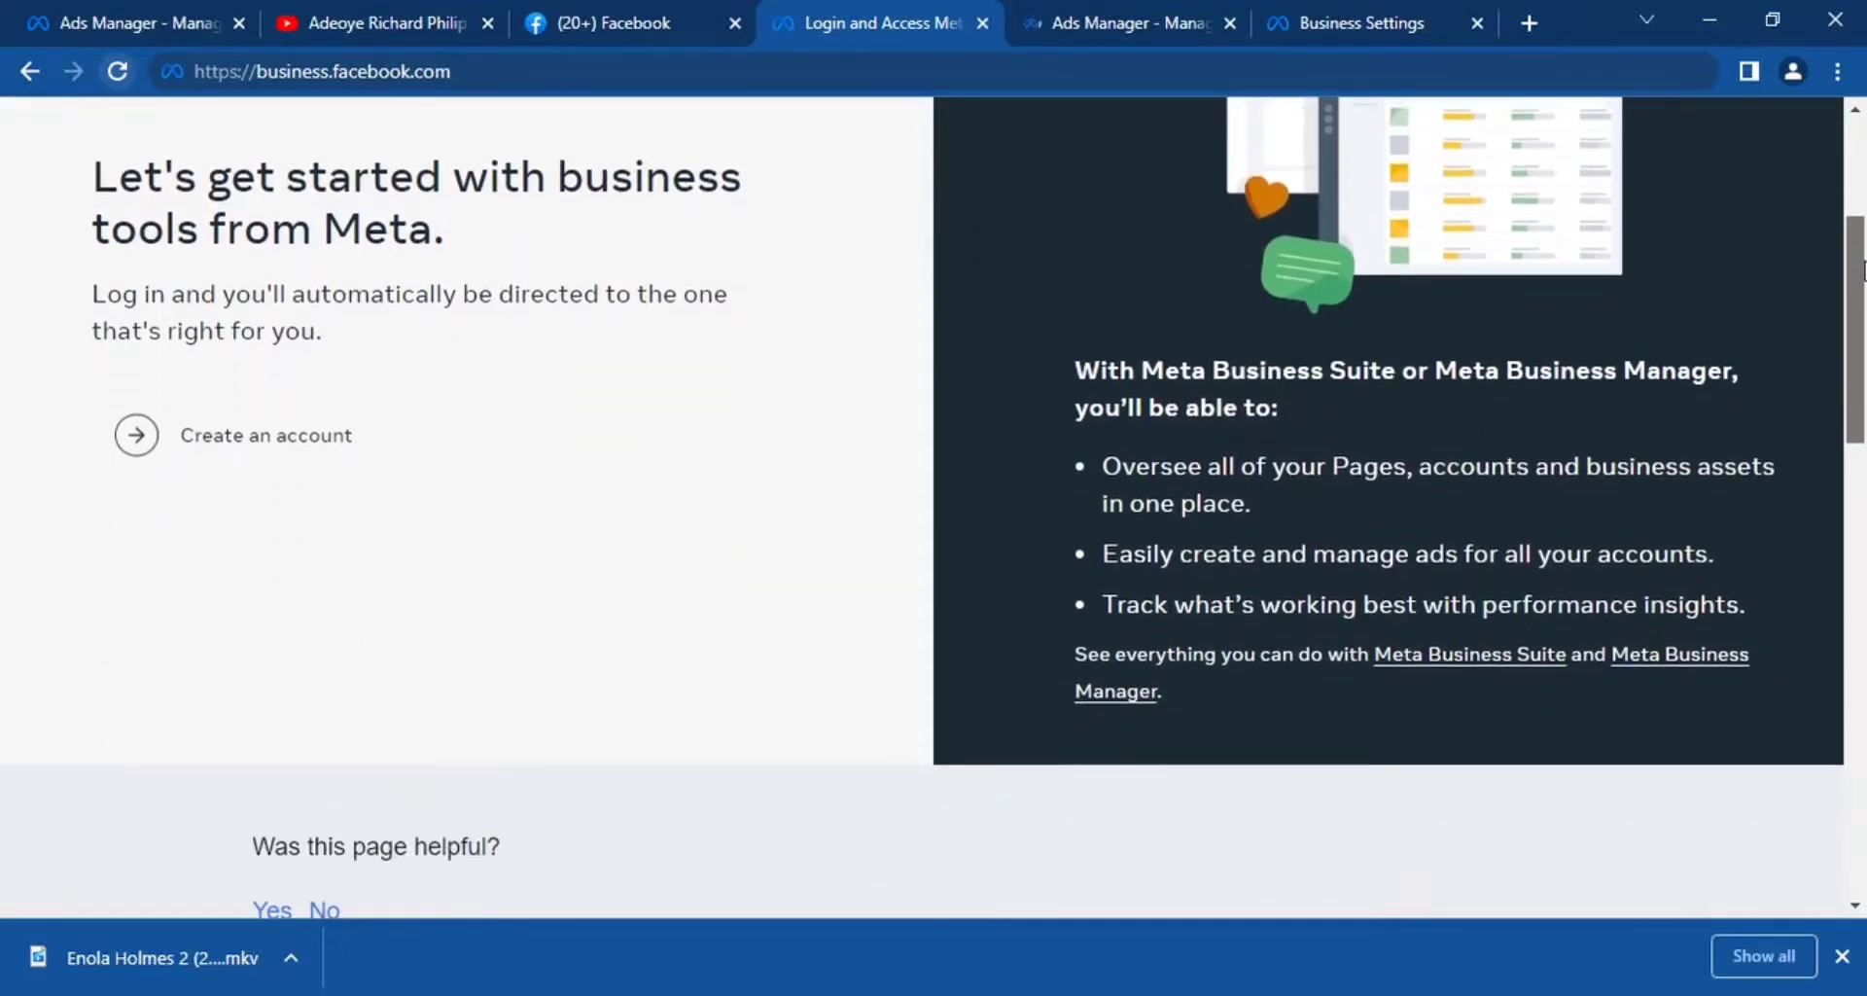
pyautogui.click(282, 434)
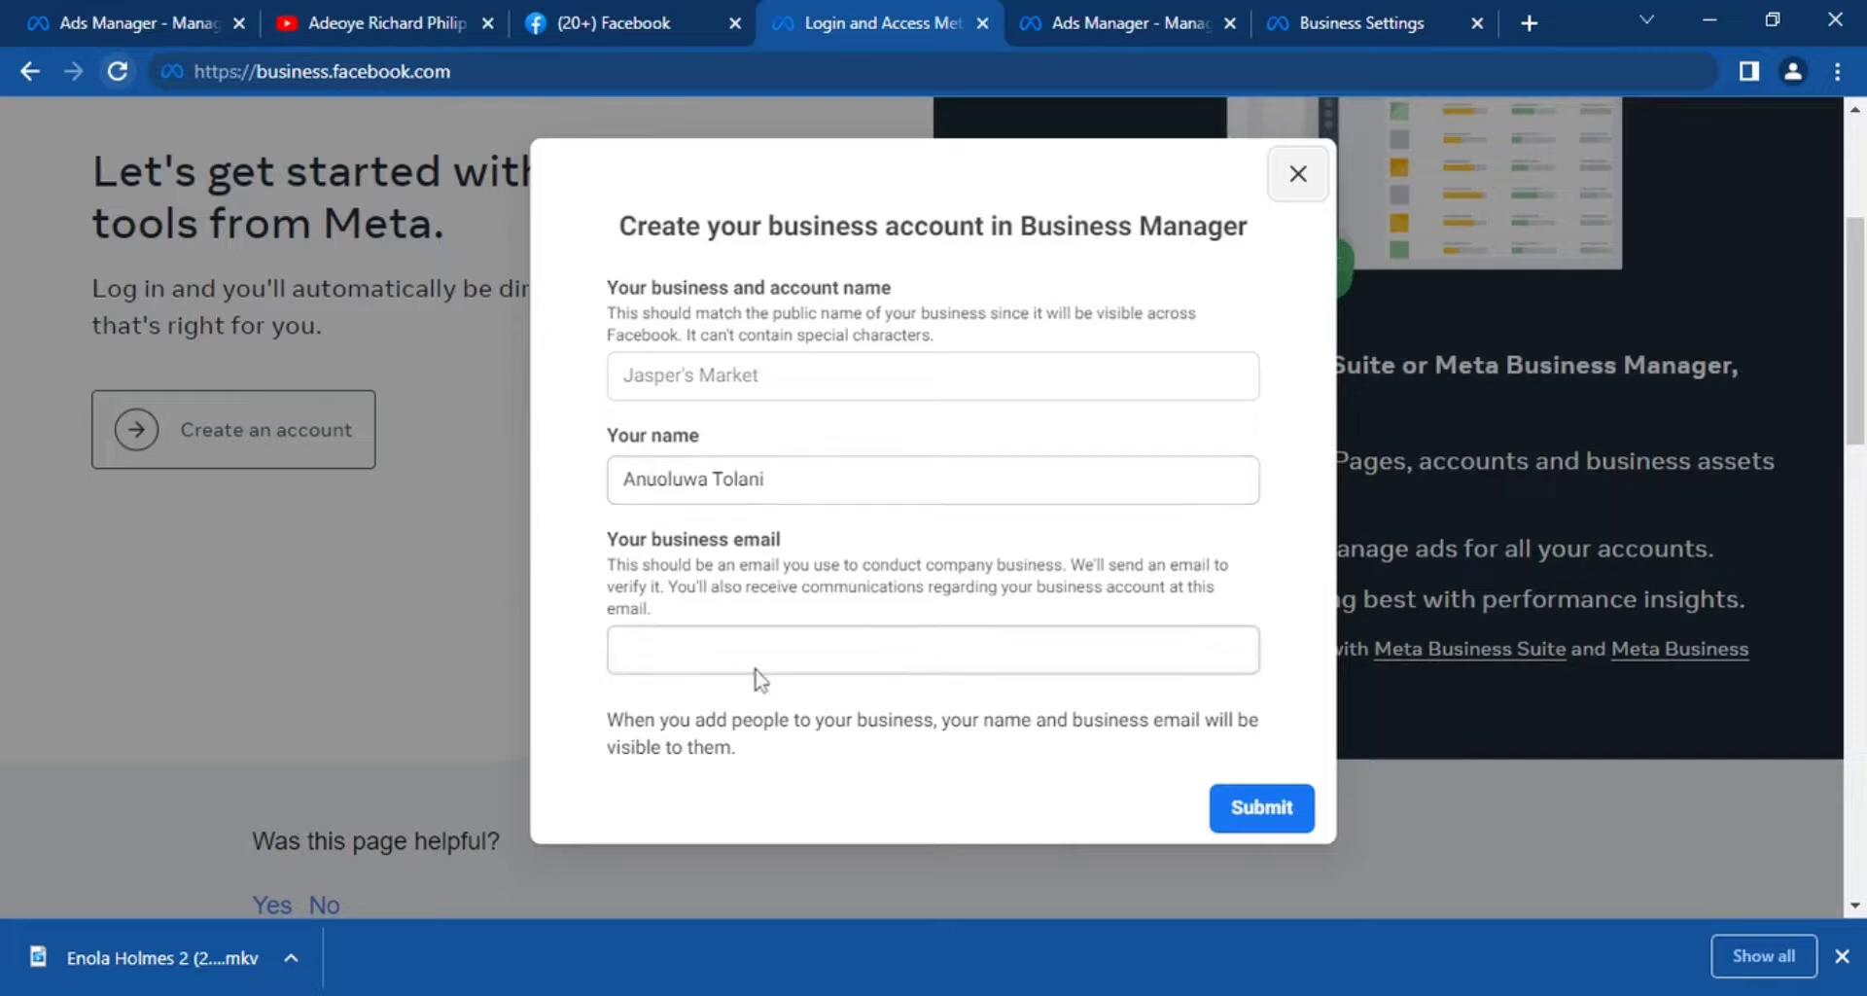
pyautogui.click(905, 376)
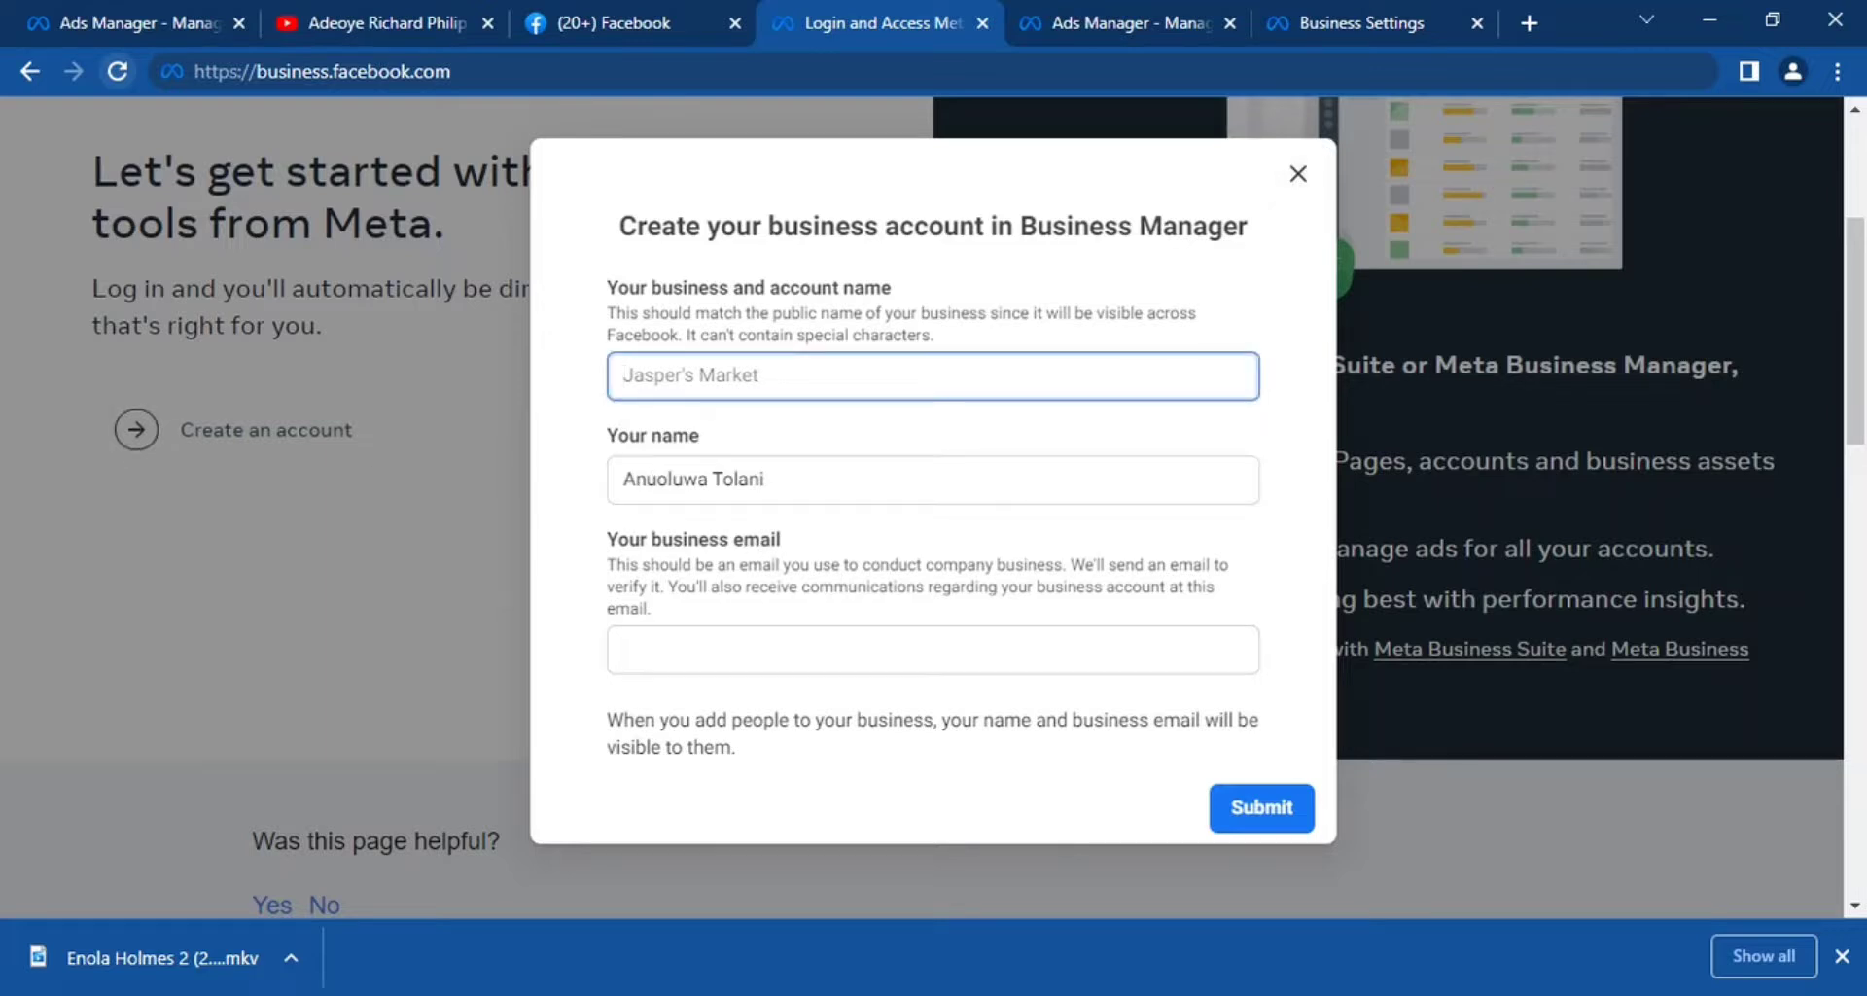
pyautogui.write('Richmond Store')
# Enter the business email, submit the account form and close the creation confirmation.
pyautogui.click(741, 649)
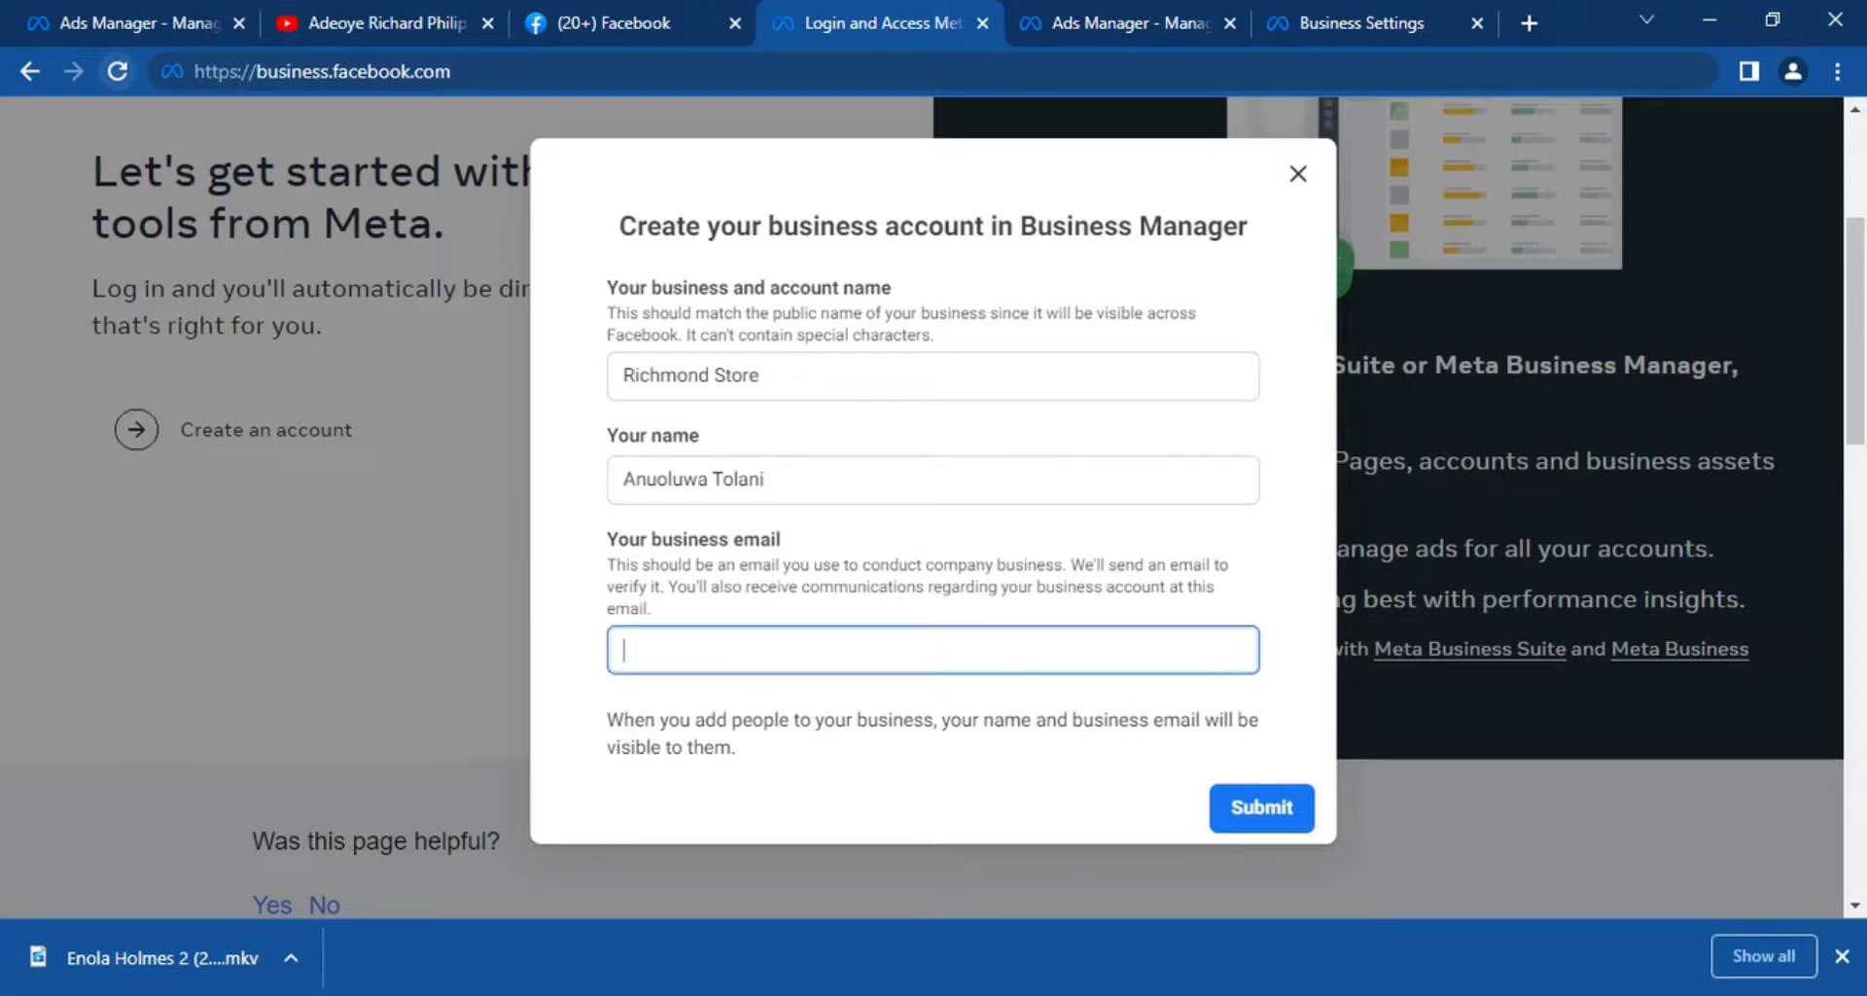
pyautogui.write('Ri')
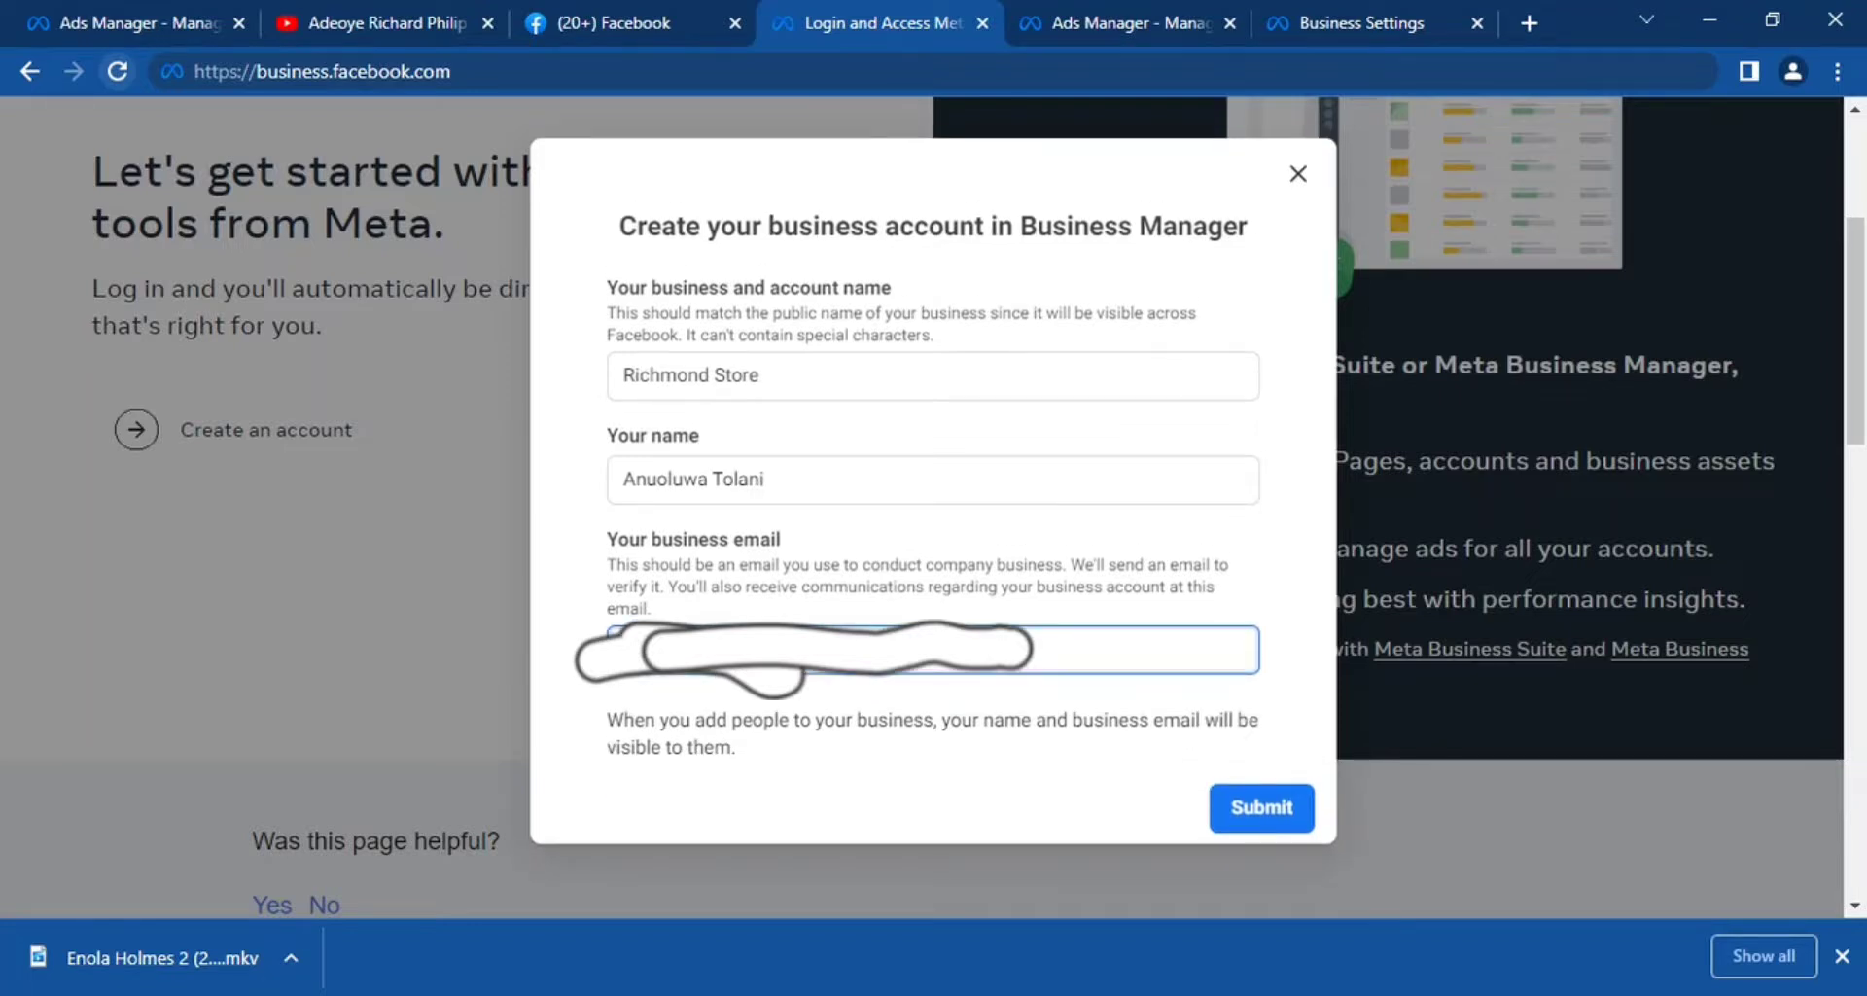
pyautogui.click(1272, 809)
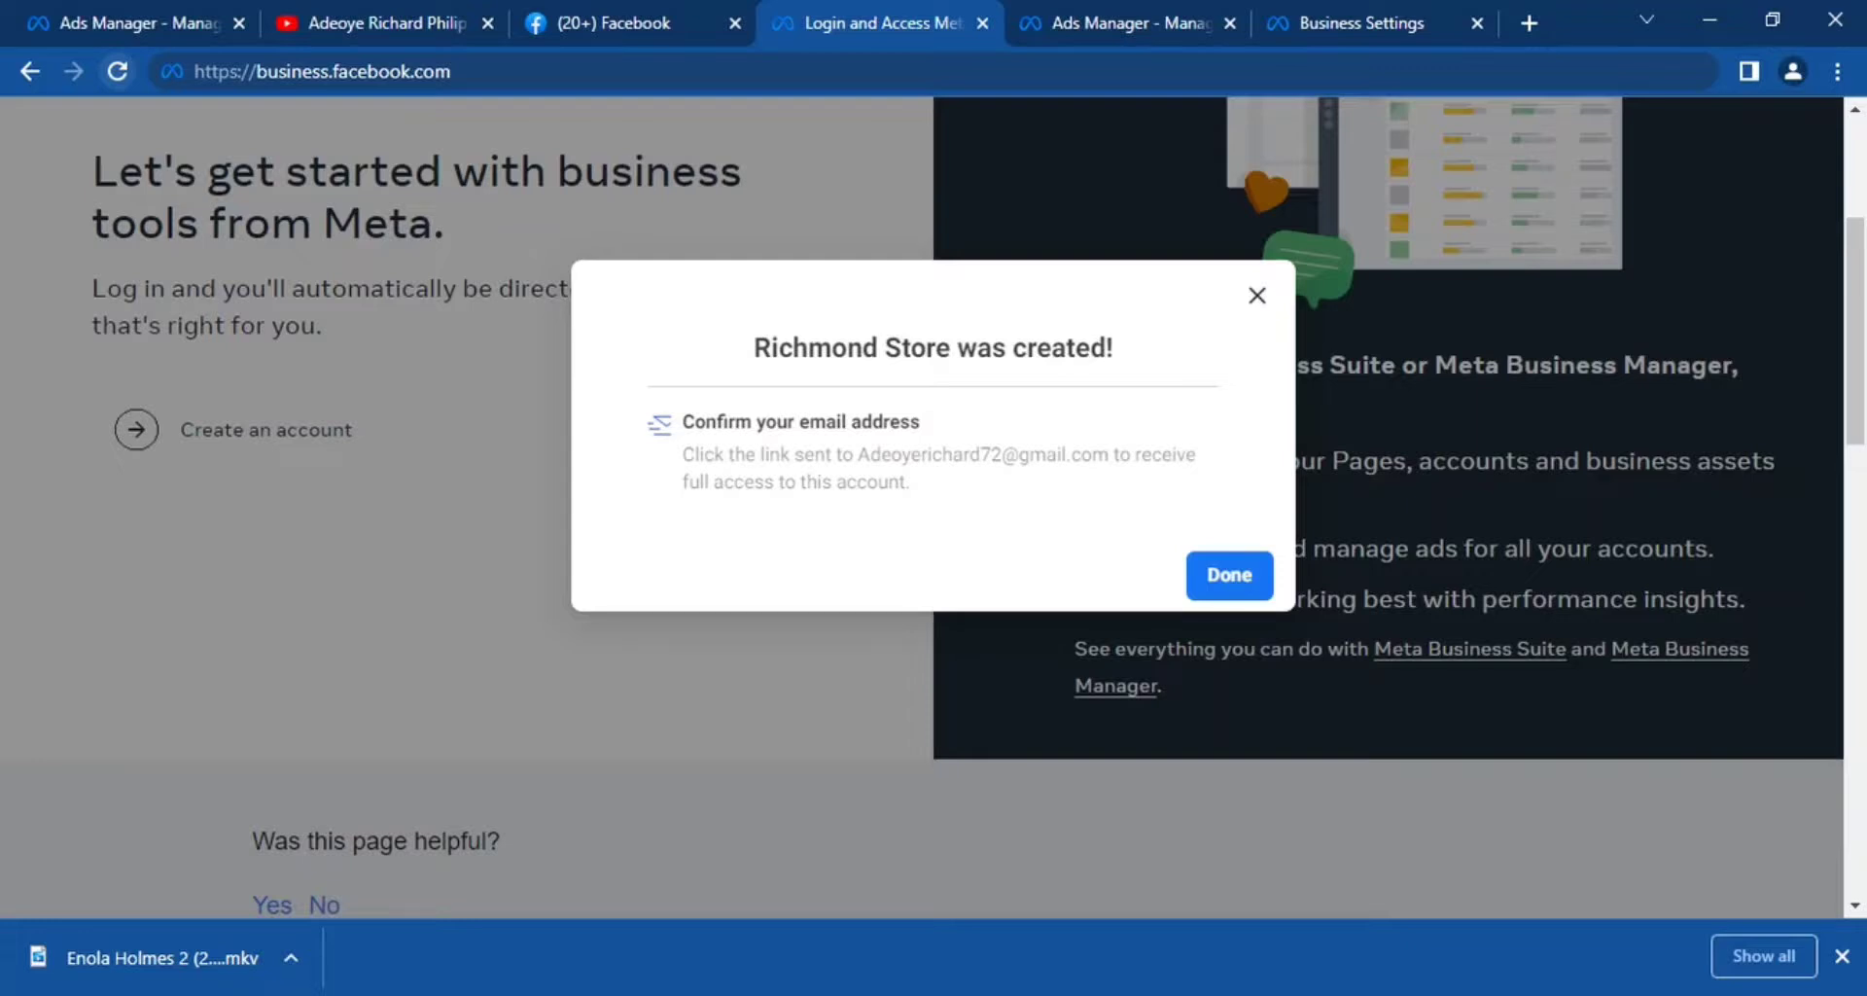
pyautogui.click(1231, 576)
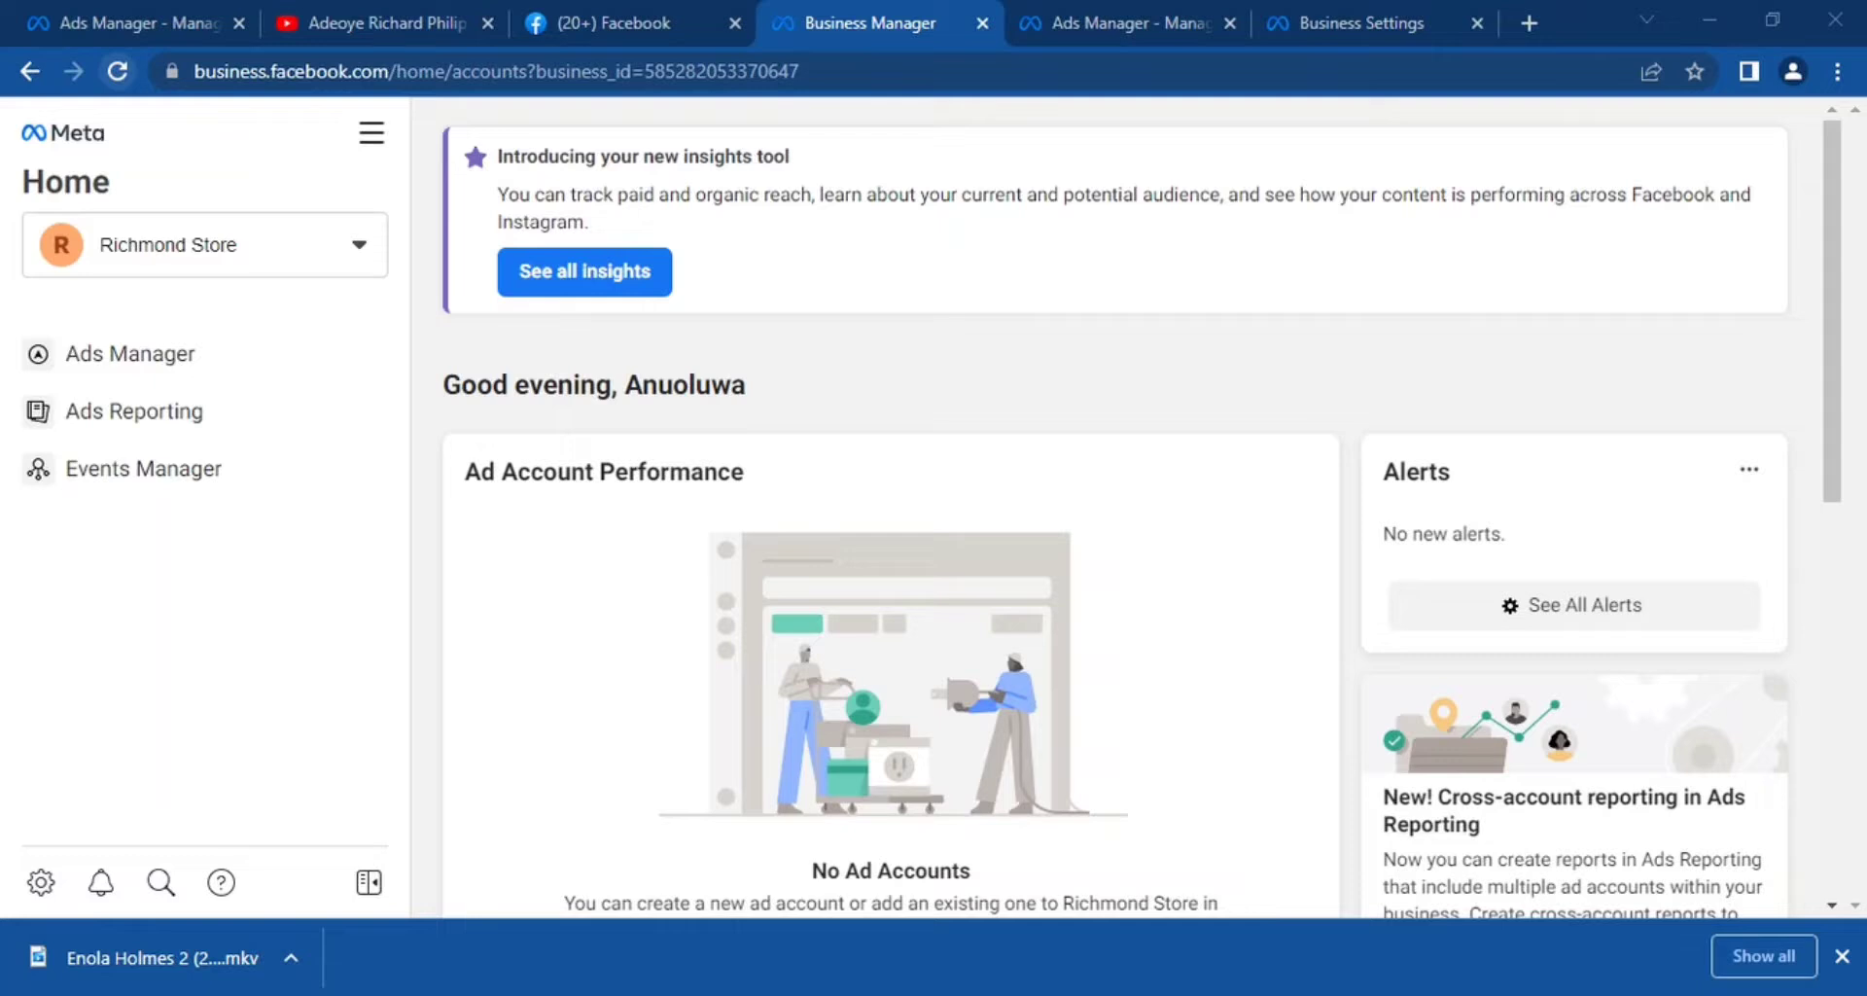
# Load the copied email confirmation link in place of the Richmond Store Business Manager home page.
pyautogui.click(1529, 21)
pyautogui.moveTo(1371, 14); pyautogui.dragTo(1148, 2)
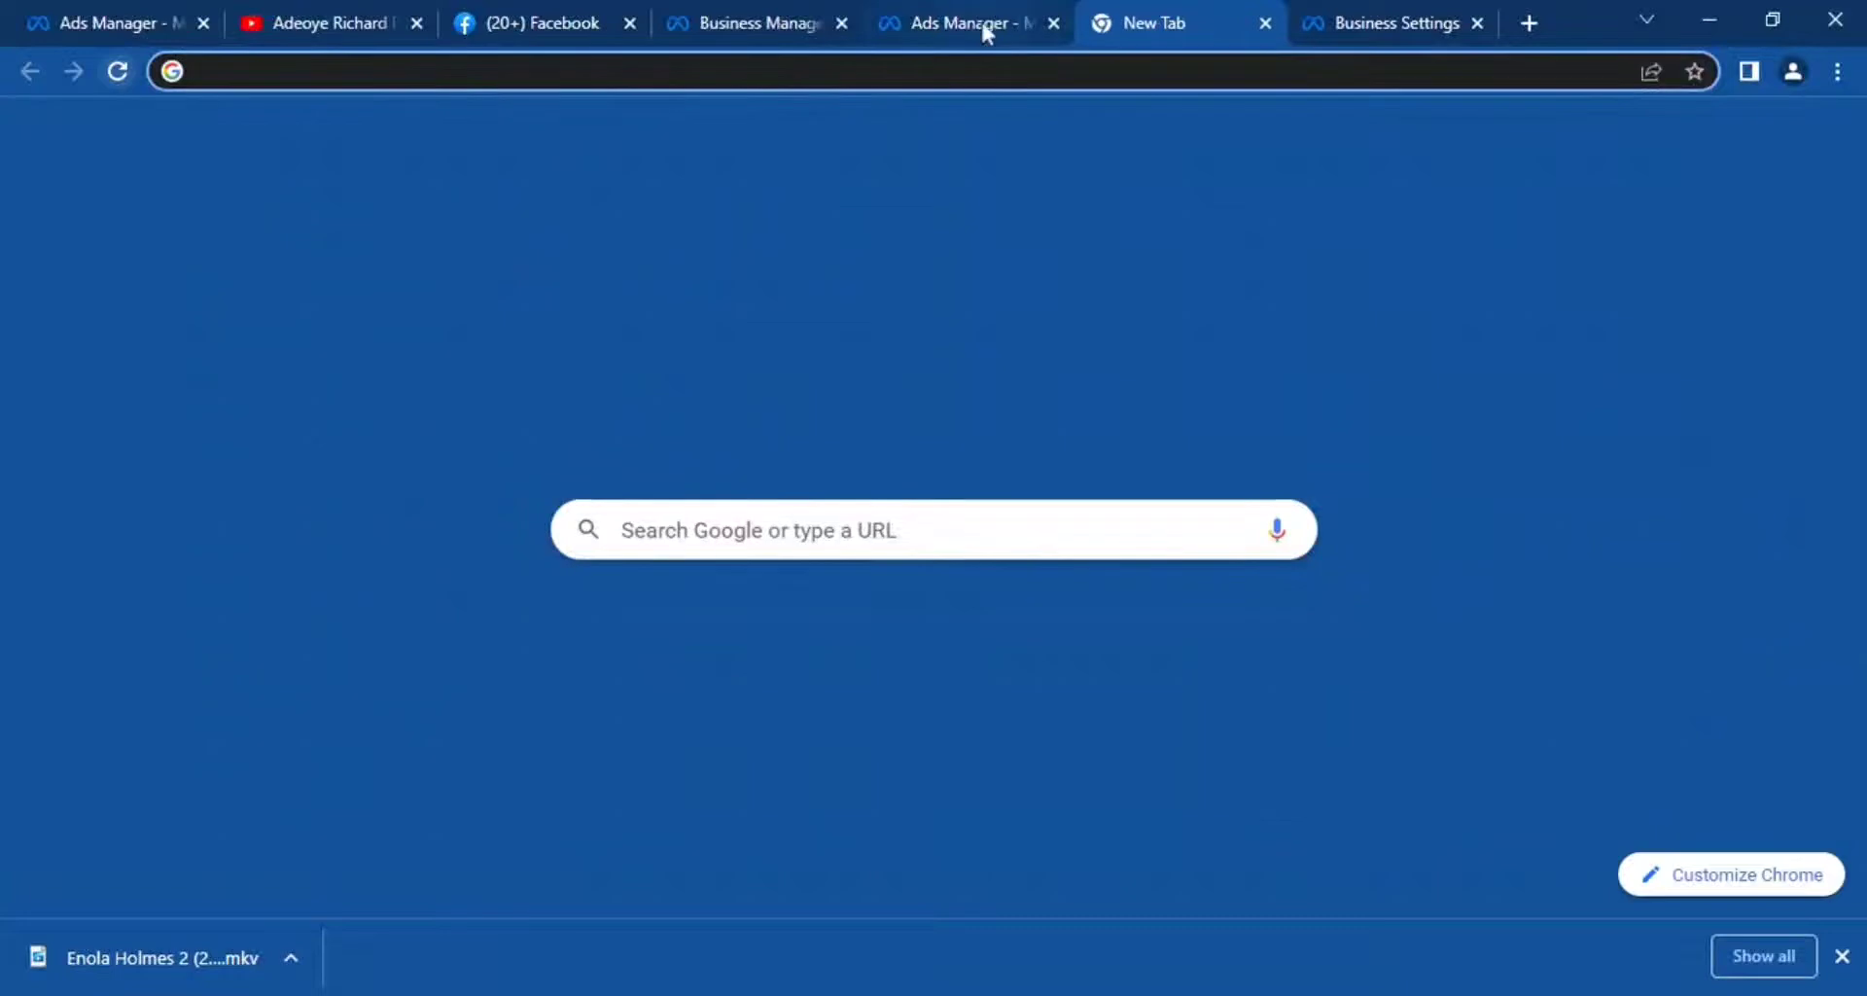
pyautogui.click(770, 19)
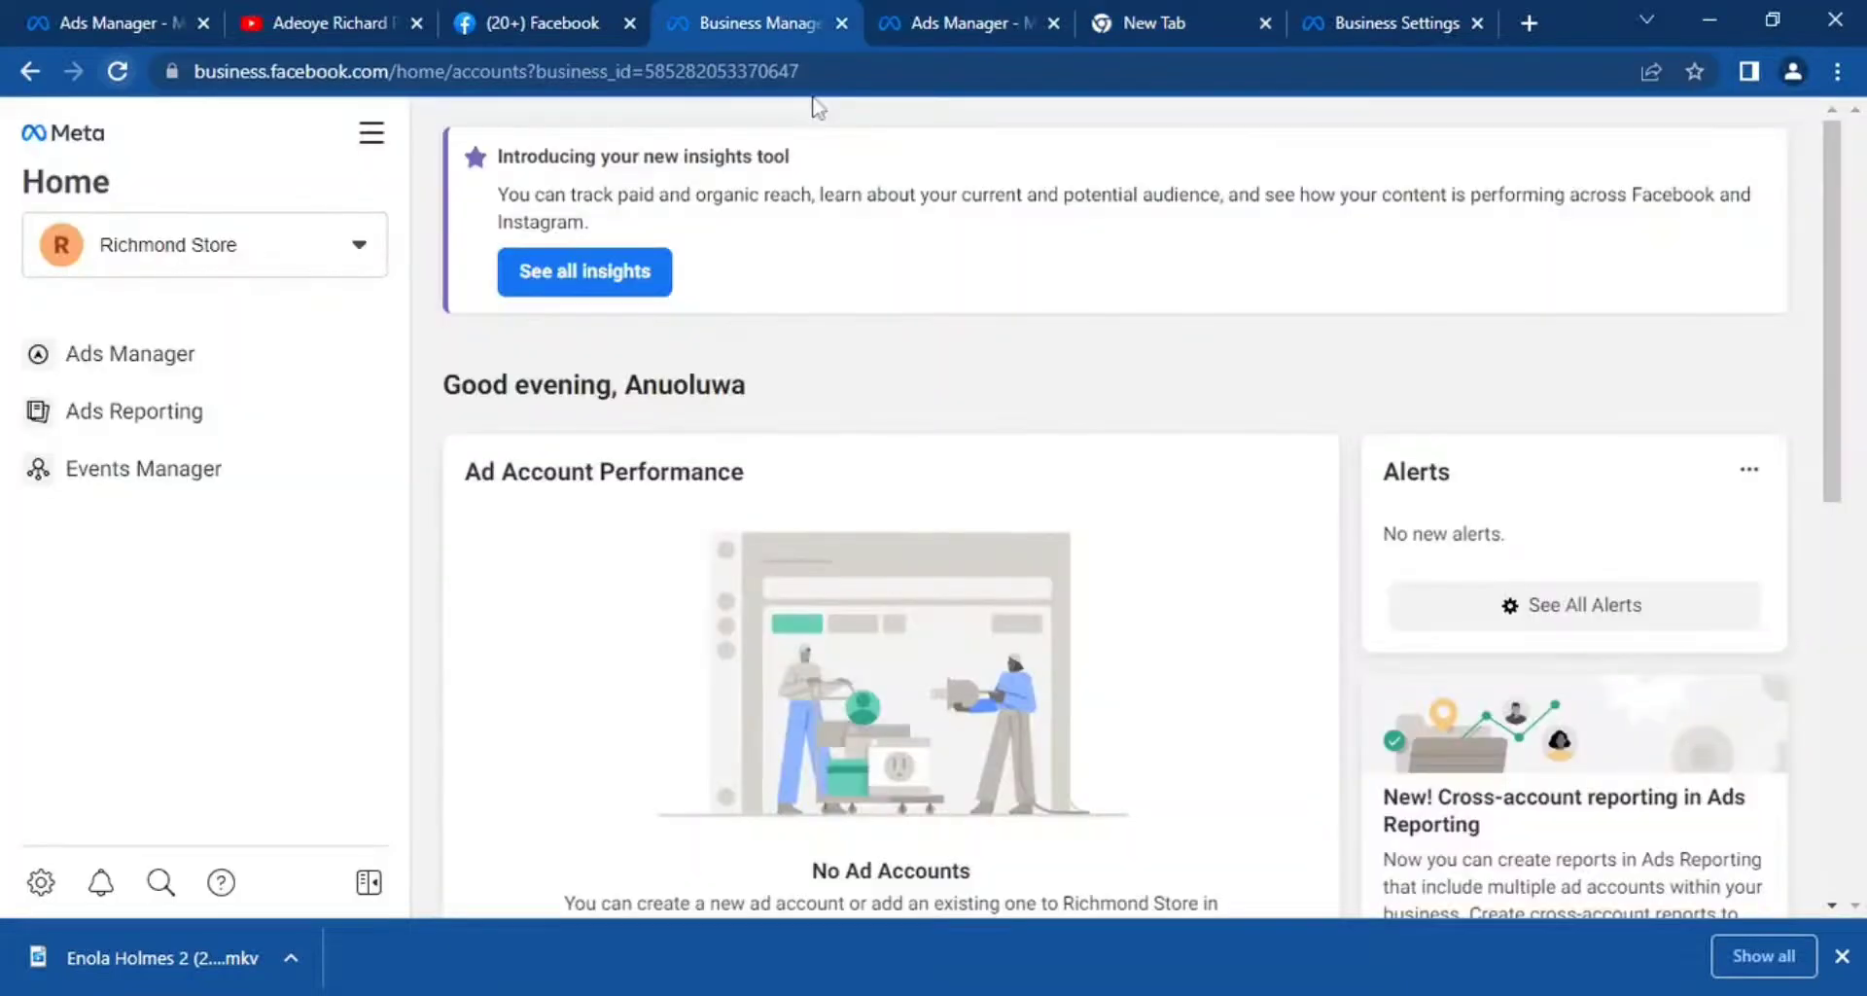
pyautogui.click(827, 71)
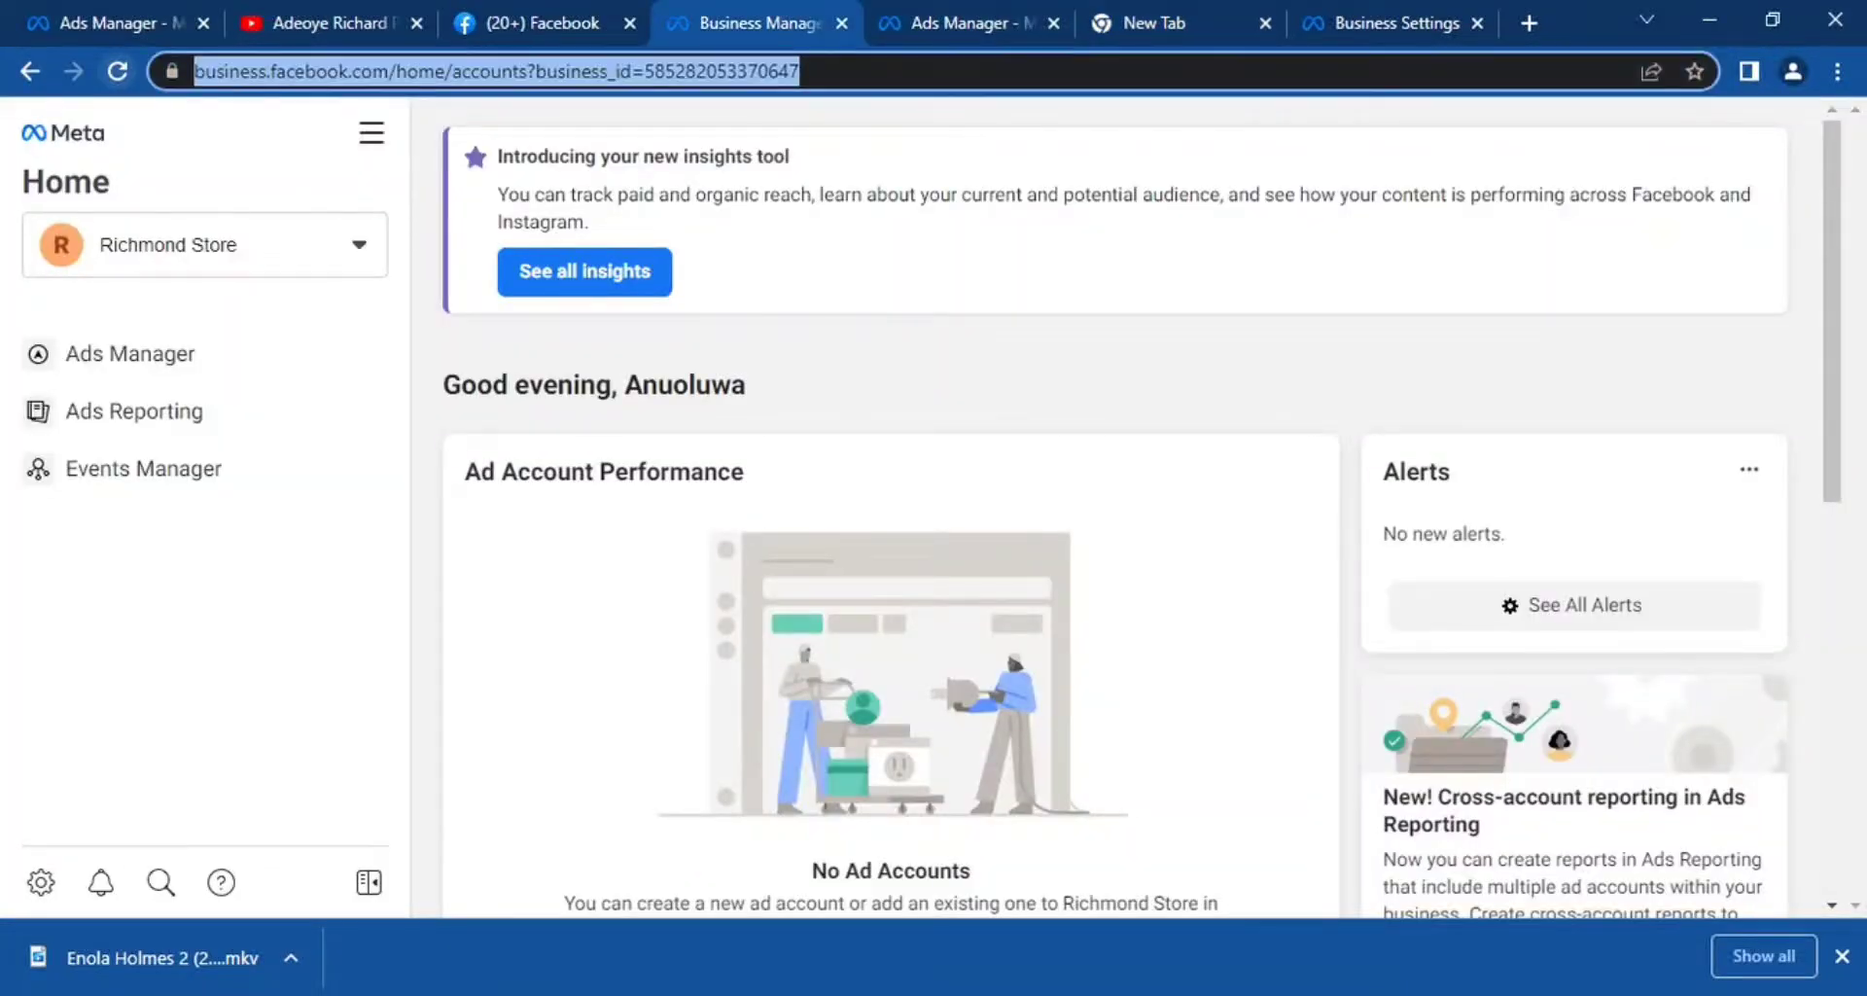
pyautogui.hotkey('ctrl', 'v')
pyautogui.press('Return')
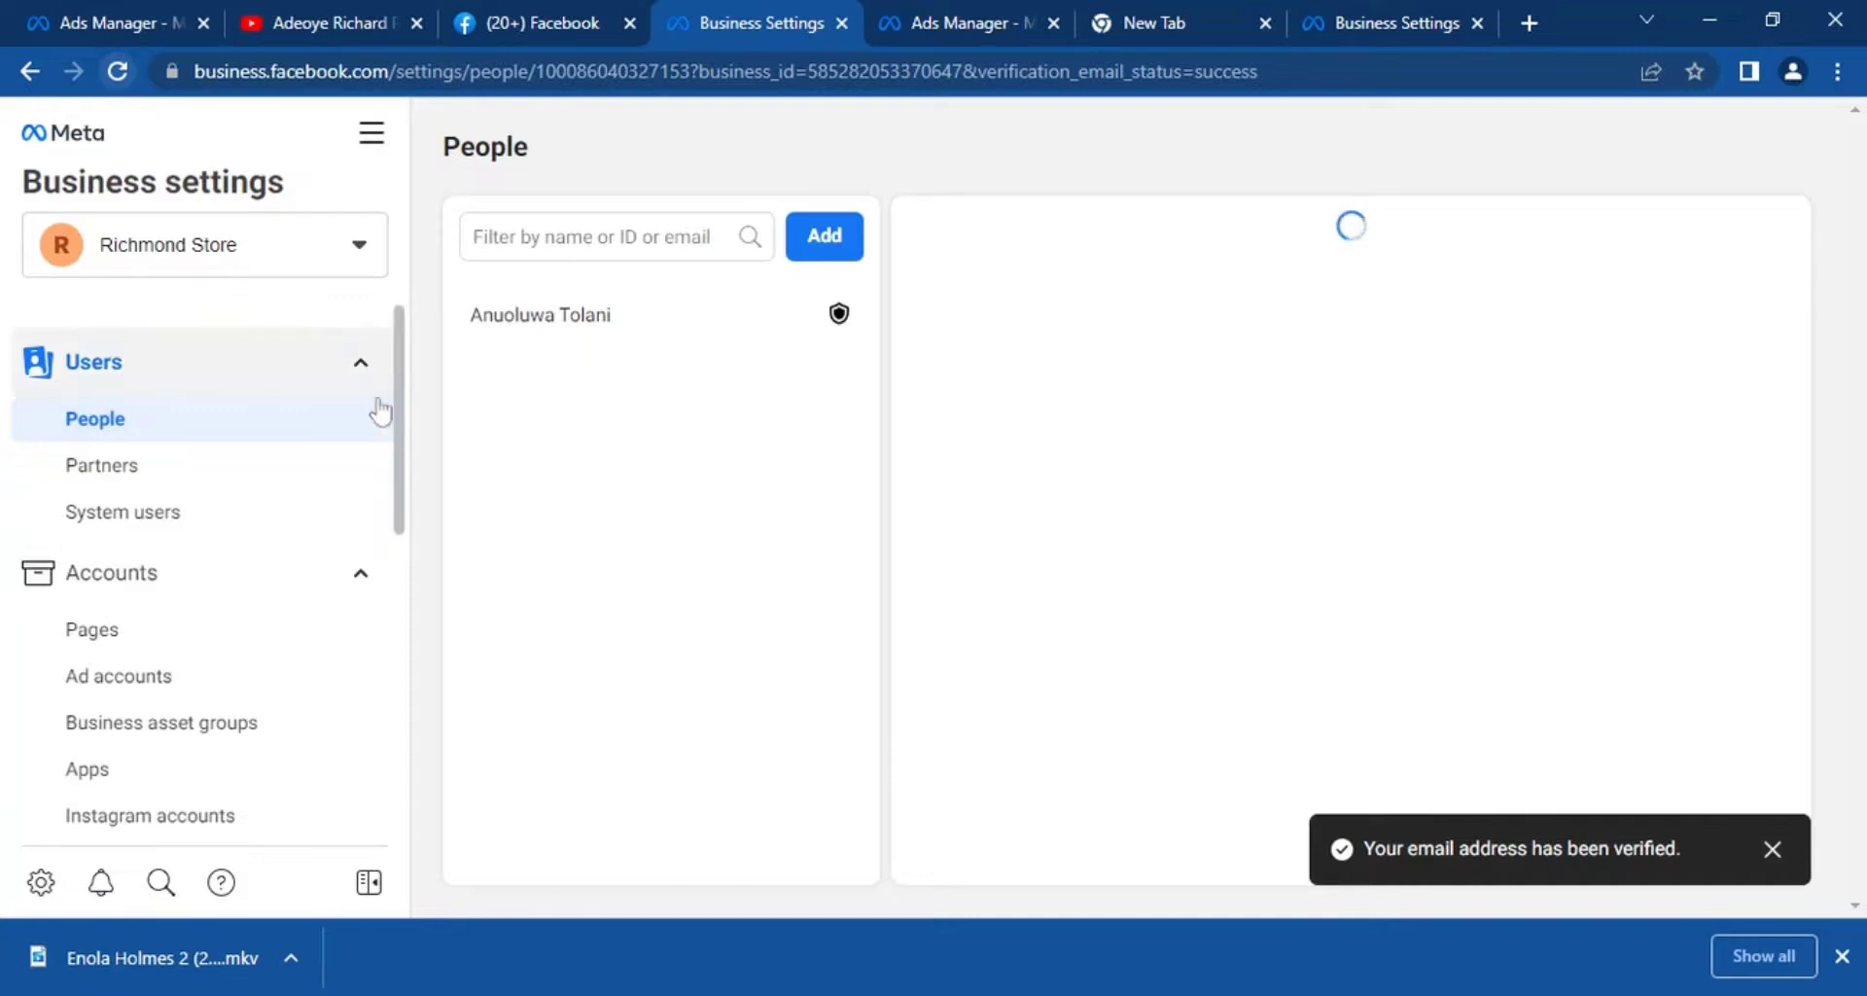
# Open the Business info section in Richmond Store's business settings.
pyautogui.moveTo(399, 365); pyautogui.dragTo(397, 394)
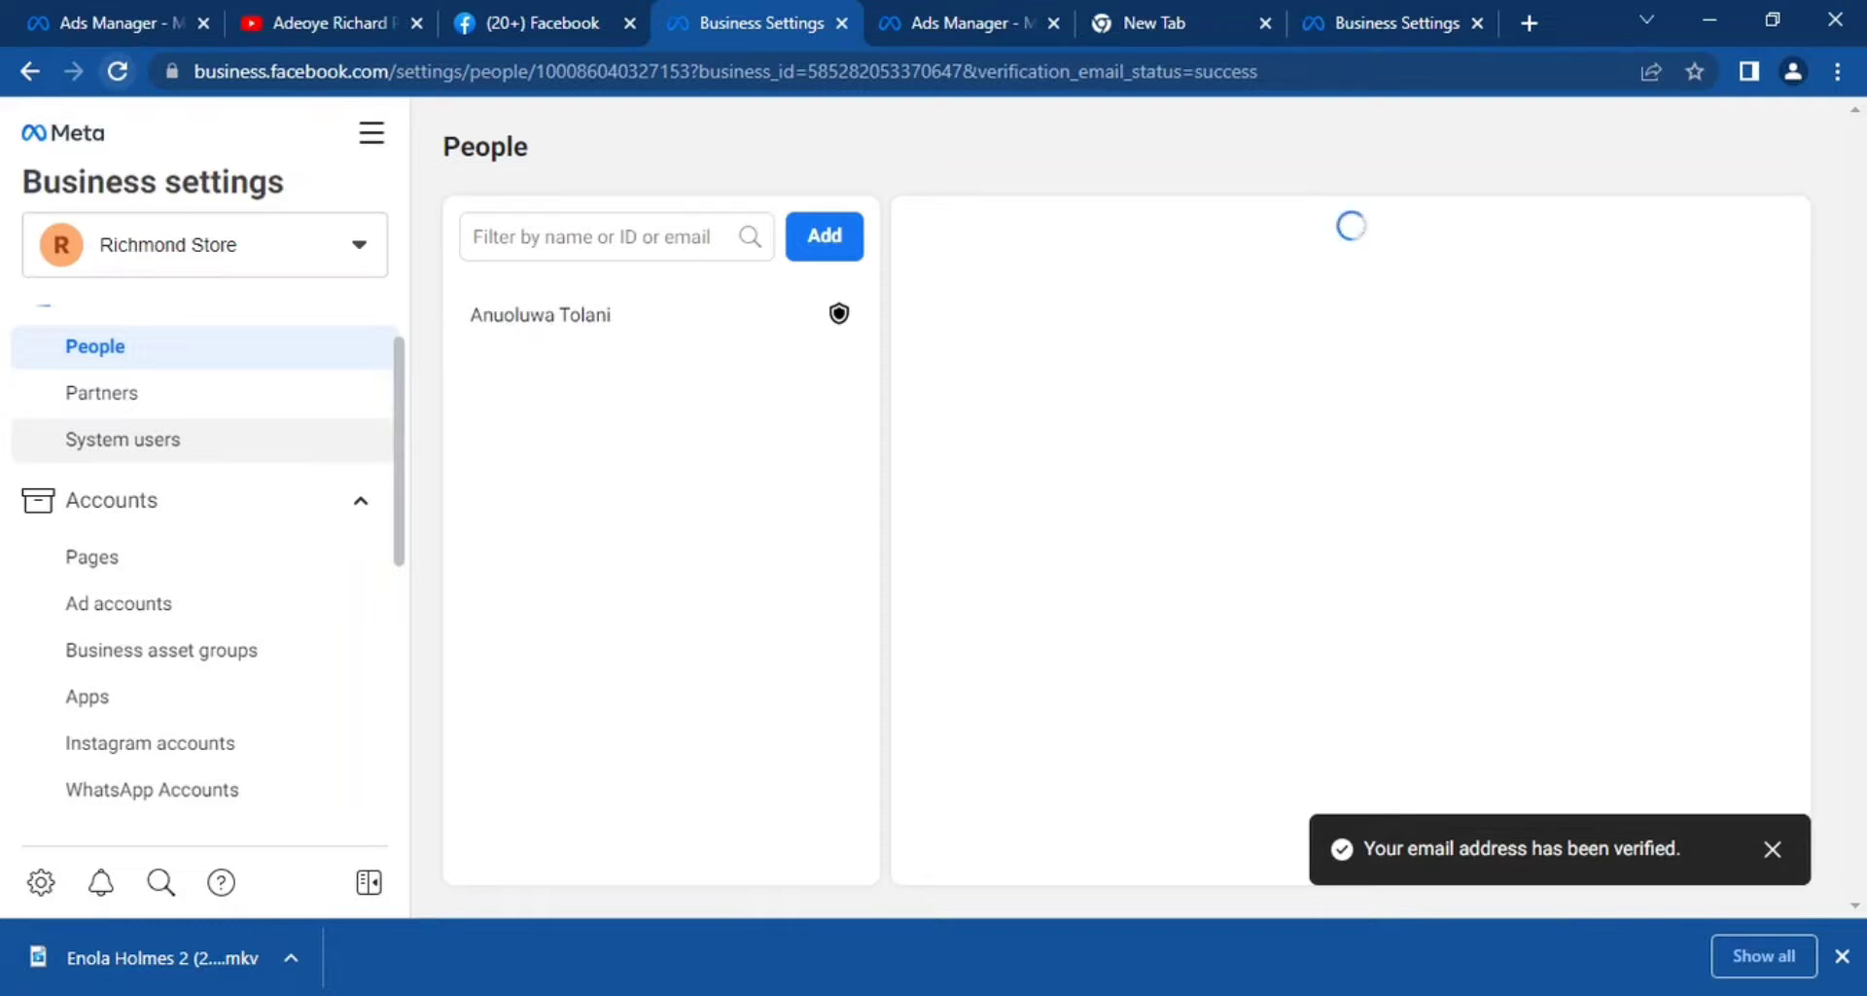
pyautogui.moveTo(399, 457); pyautogui.dragTo(400, 517)
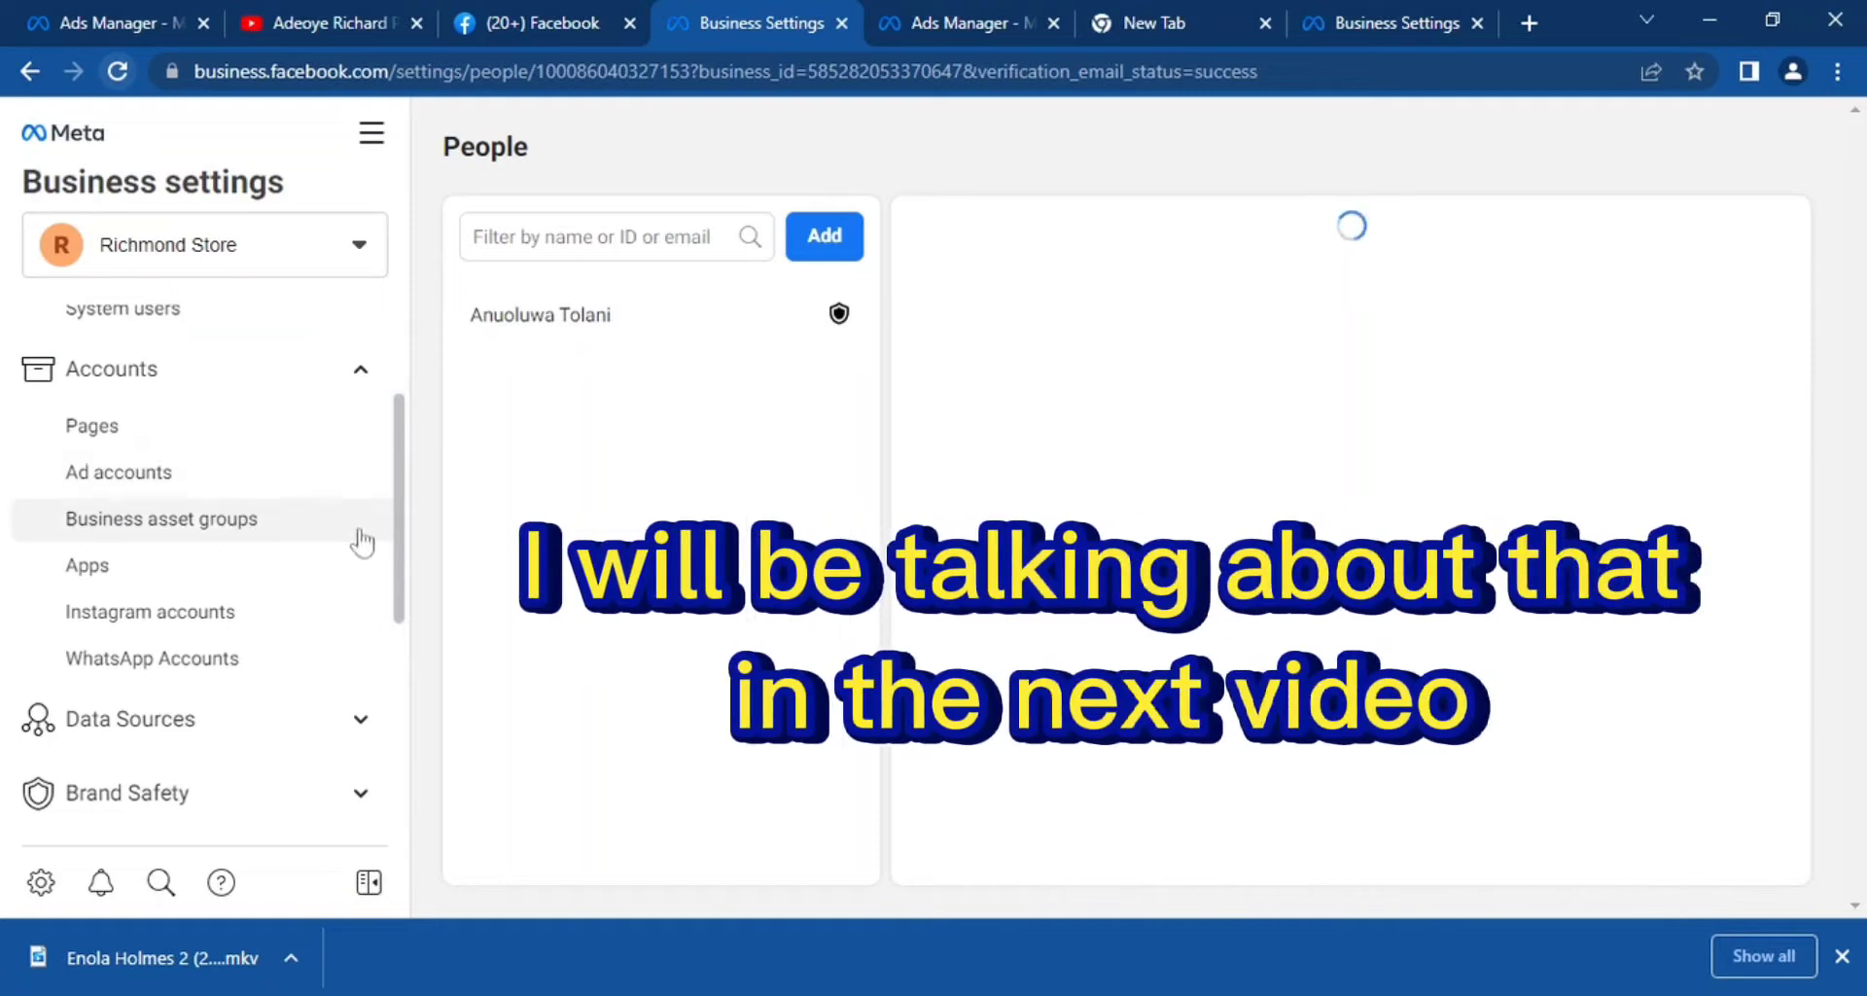
pyautogui.moveTo(400, 512); pyautogui.dragTo(396, 742)
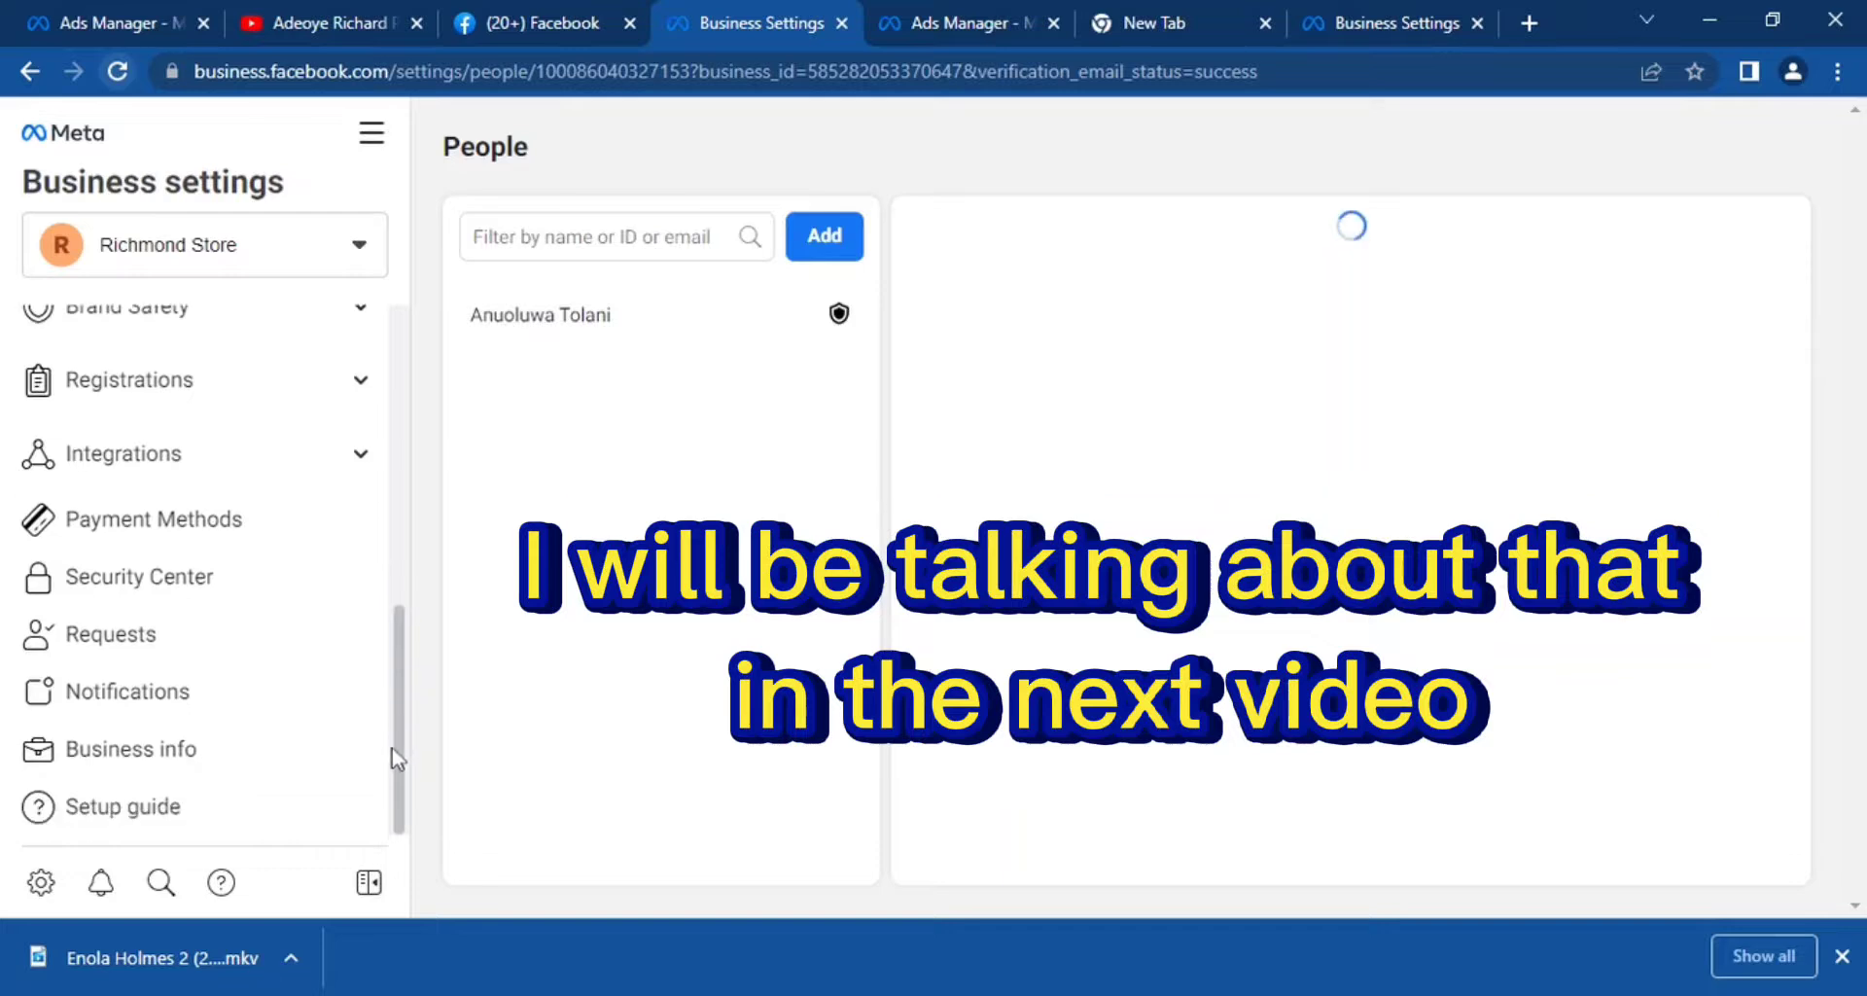
pyautogui.click(230, 754)
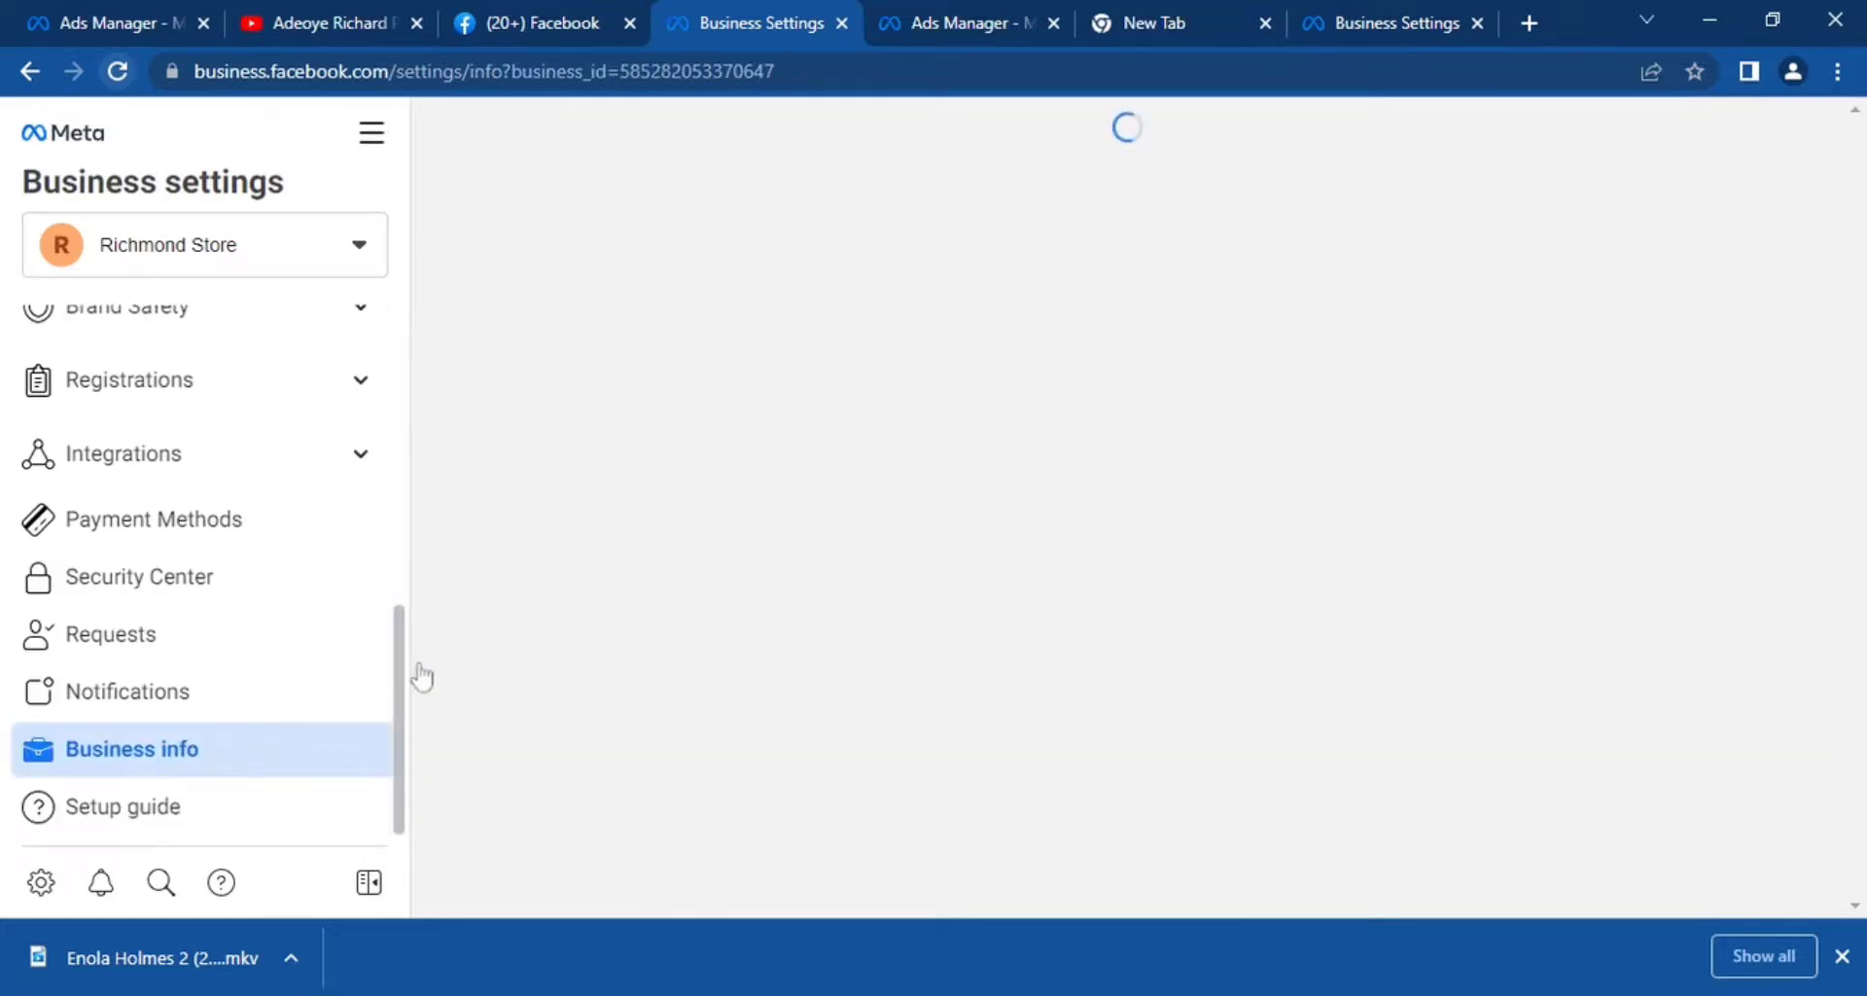